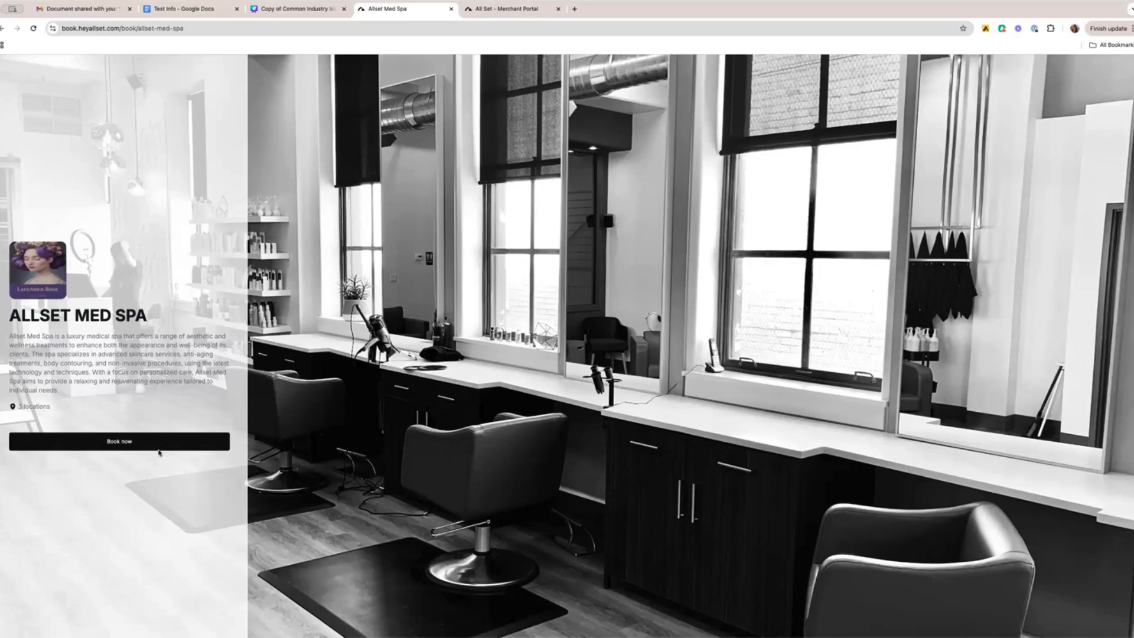
Start a booking at the New York location for Botox Injections with the first listed staff member, adding no further services.
click(129, 442)
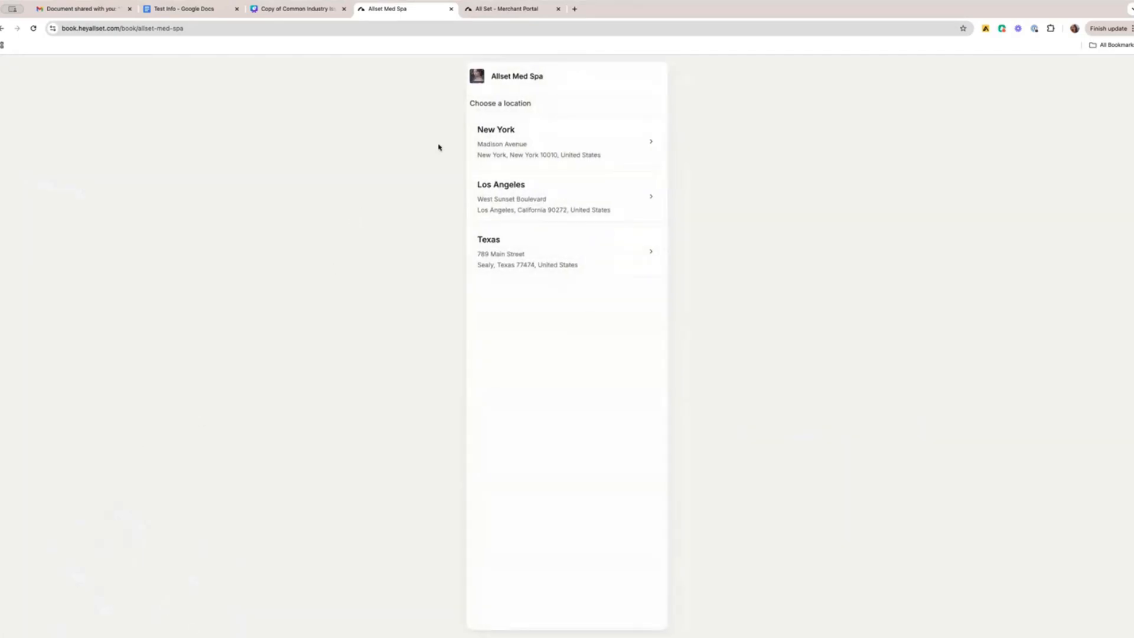
click(562, 137)
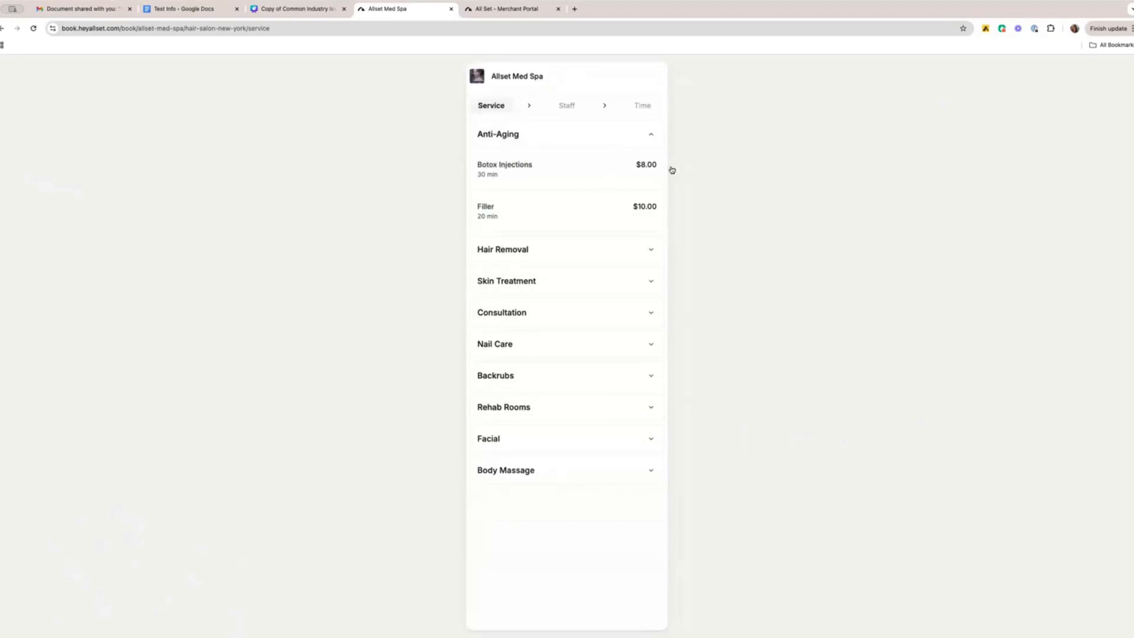
click(584, 176)
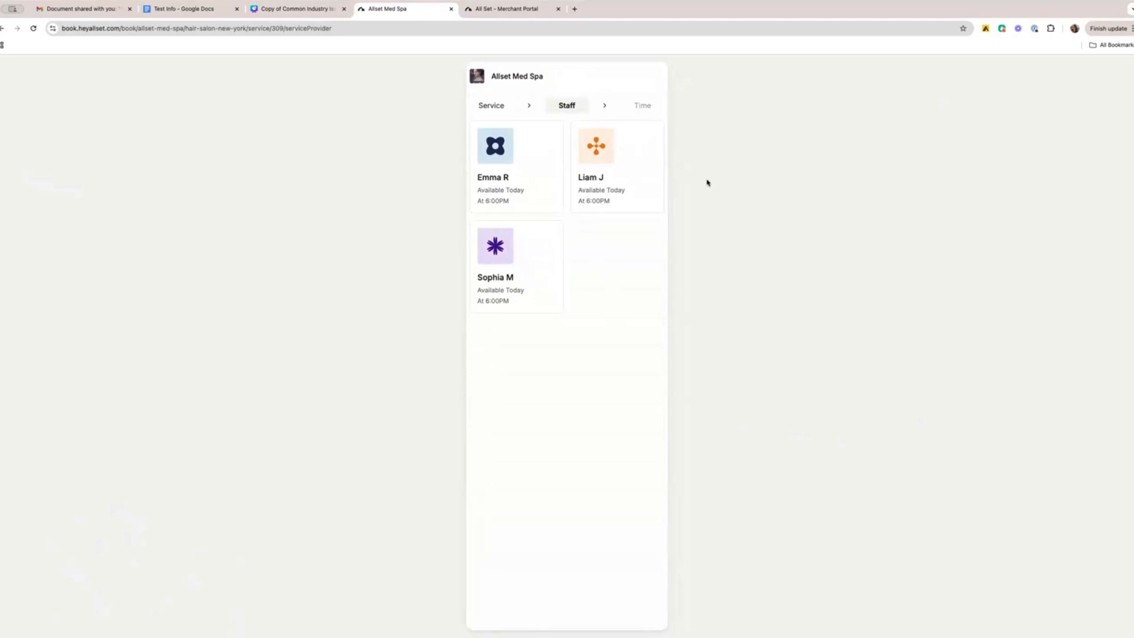
click(537, 180)
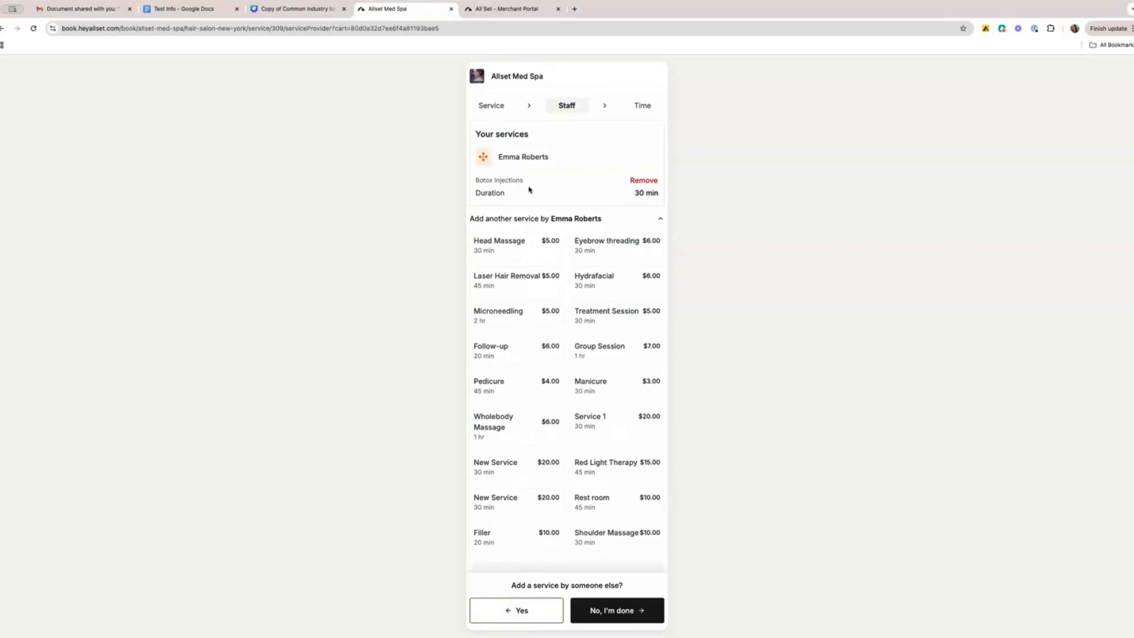
click(644, 614)
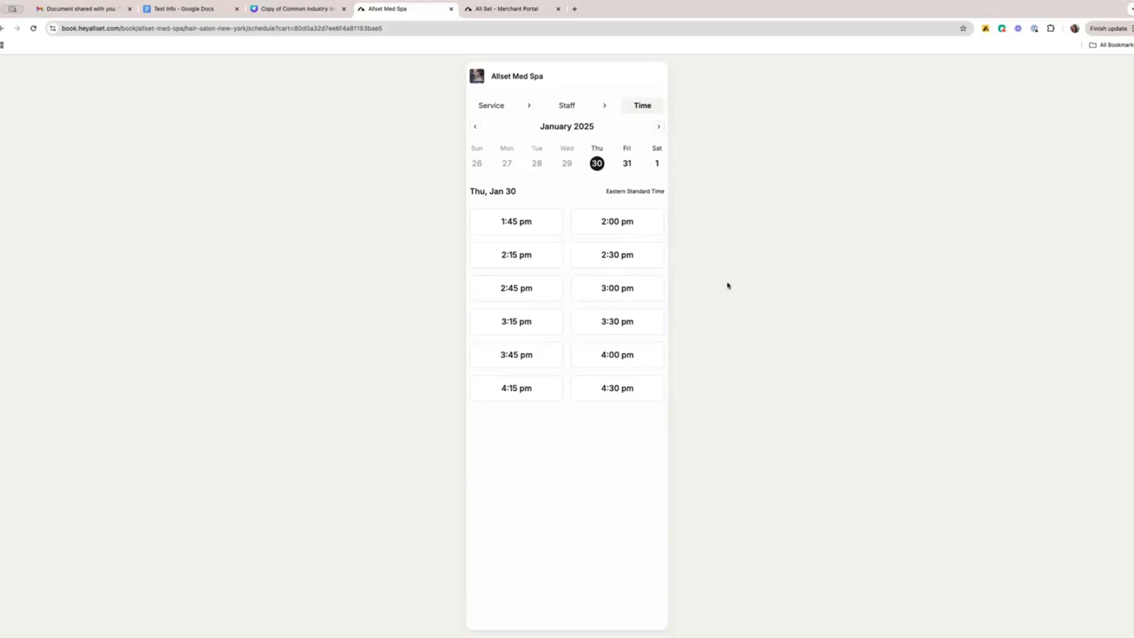
click(514, 221)
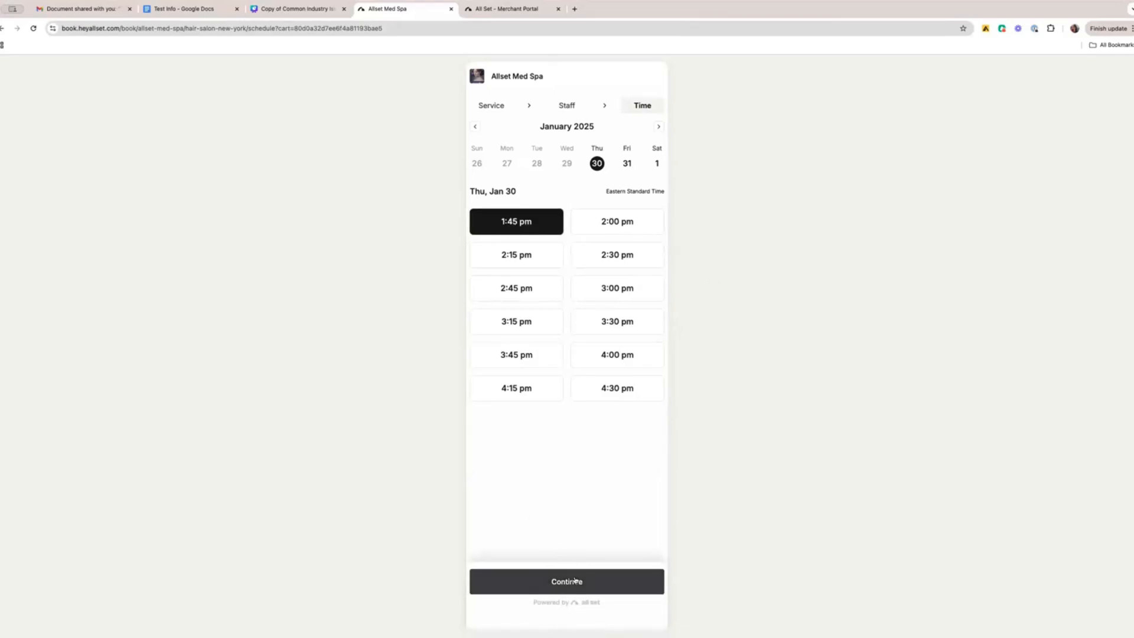
click(575, 581)
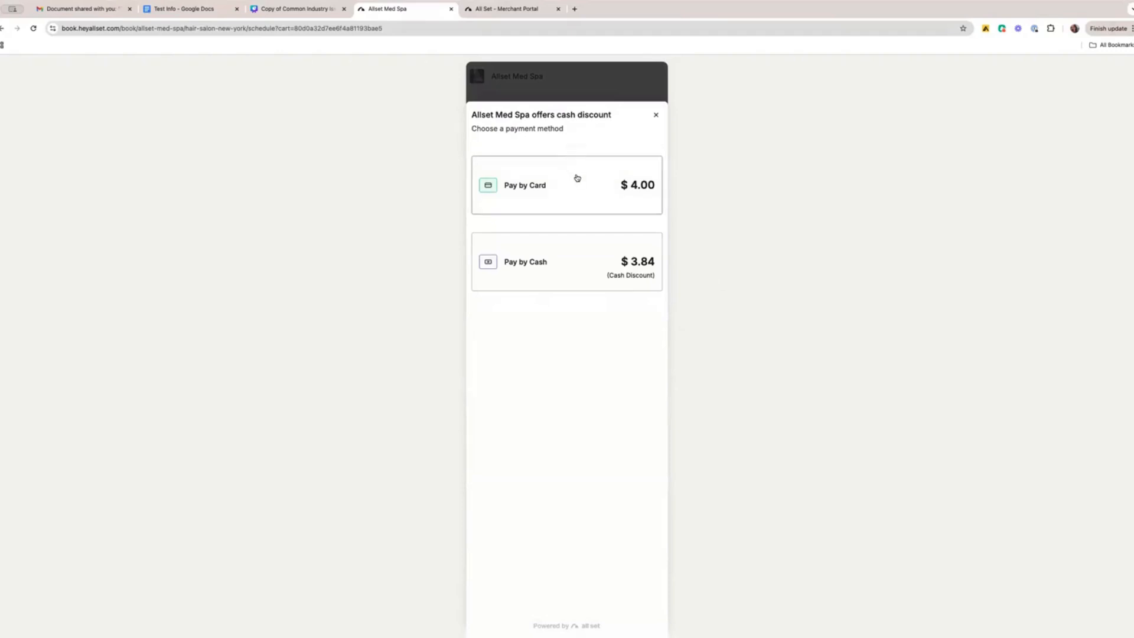
click(568, 274)
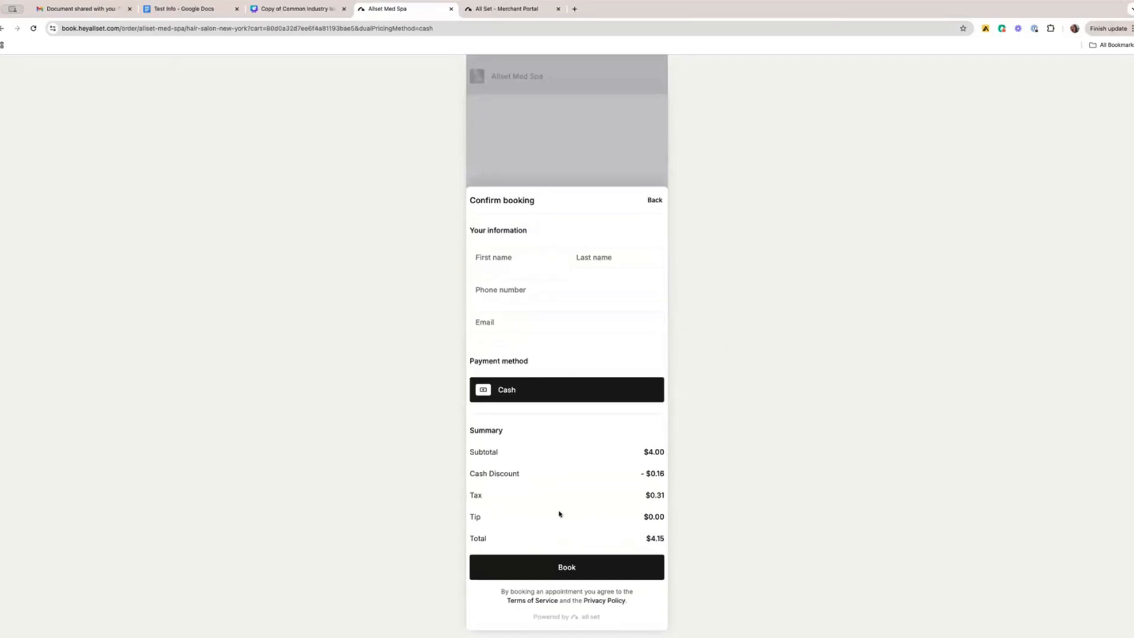
click(654, 202)
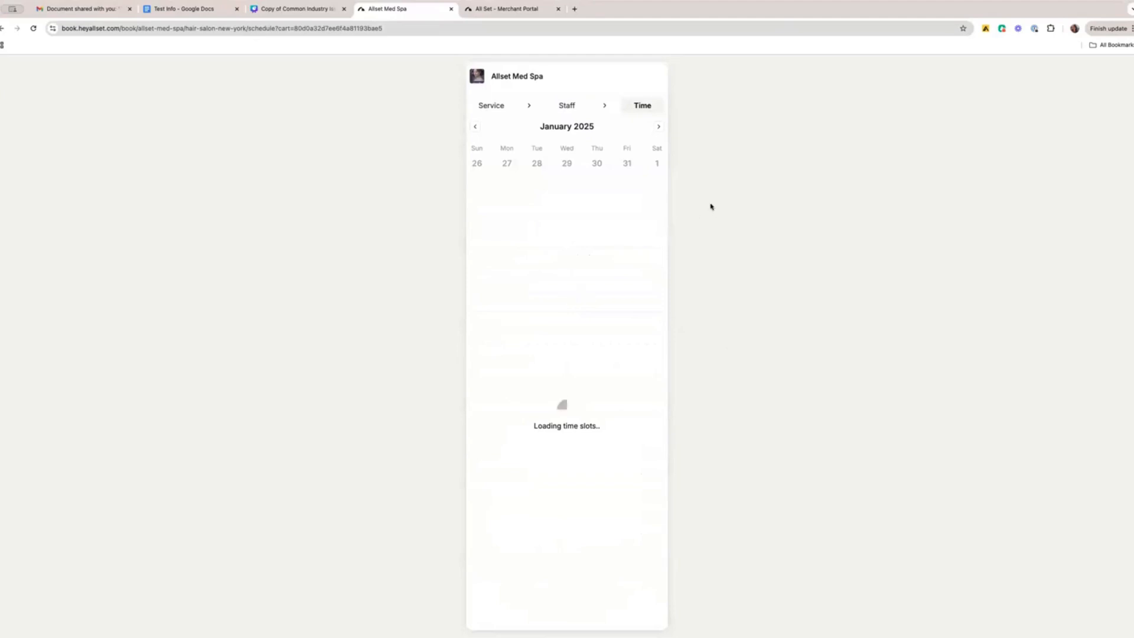
Choose the 1:45 pm slot on Thu, Jan 30 with card pricing, and add a 20% tip to the booking.
click(534, 224)
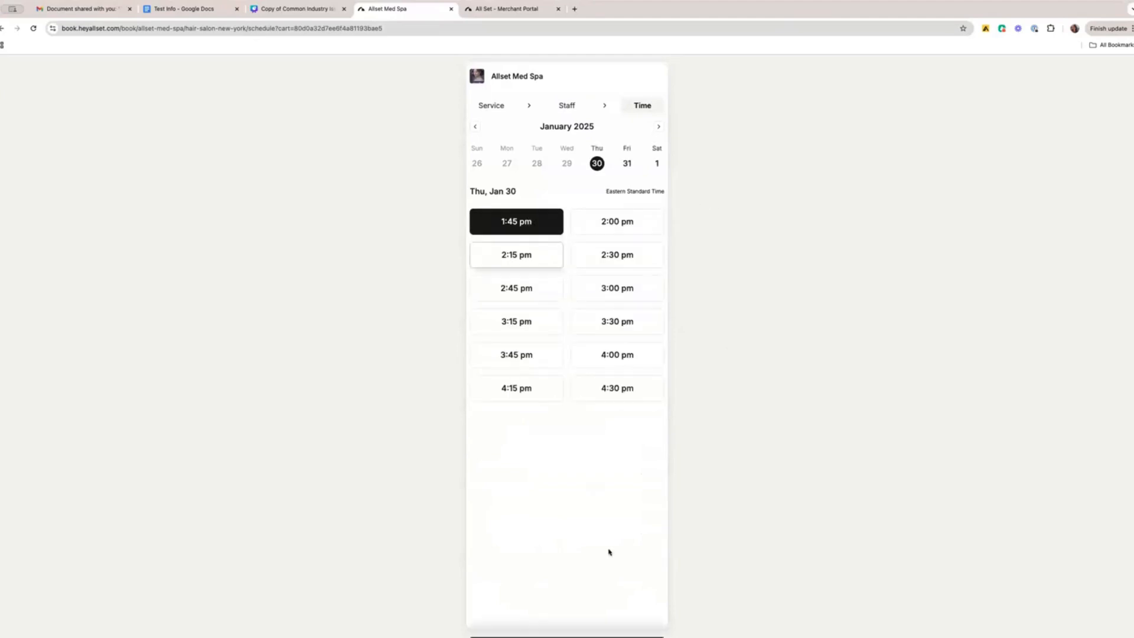
click(602, 572)
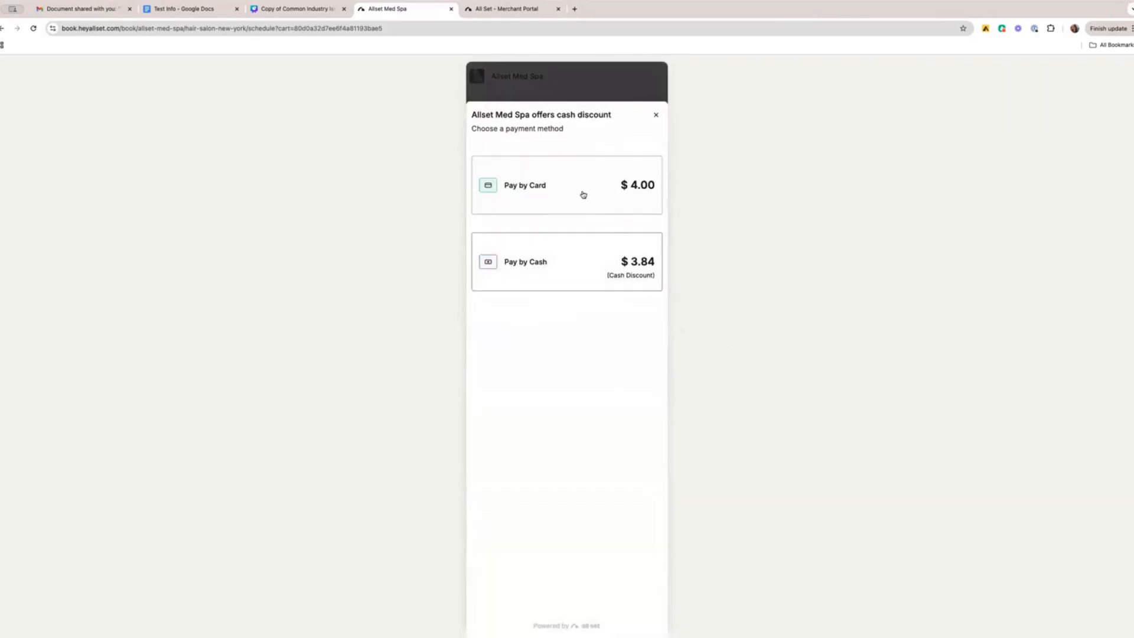
click(577, 193)
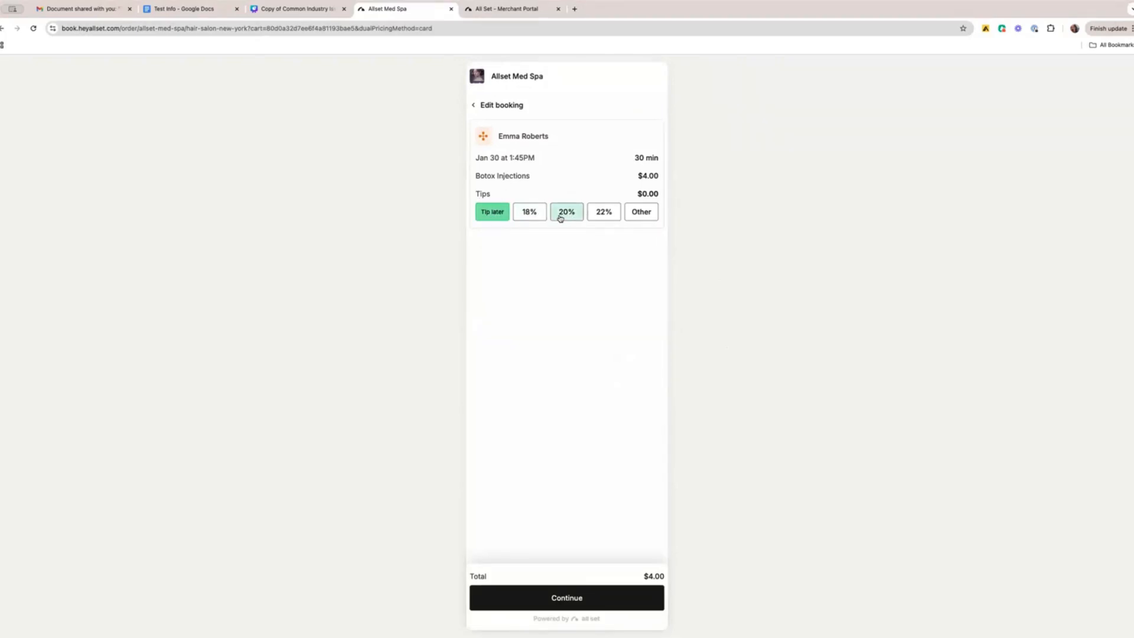
click(563, 214)
click(578, 594)
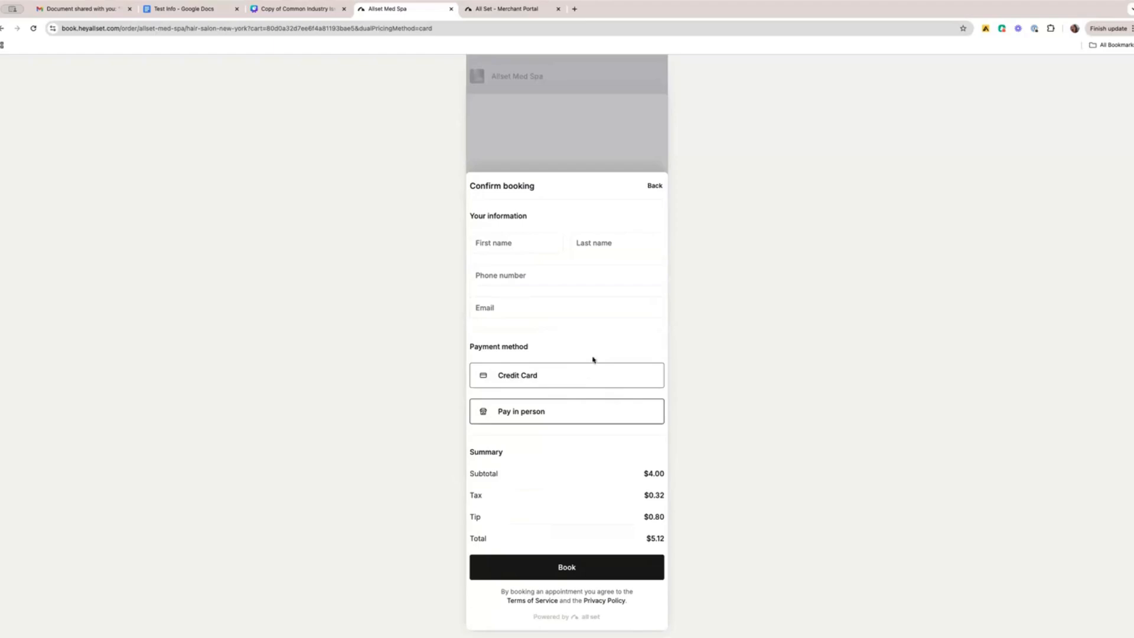
Enter the customer's first name, last name and phone number in the booking information.
click(504, 247)
click(505, 243)
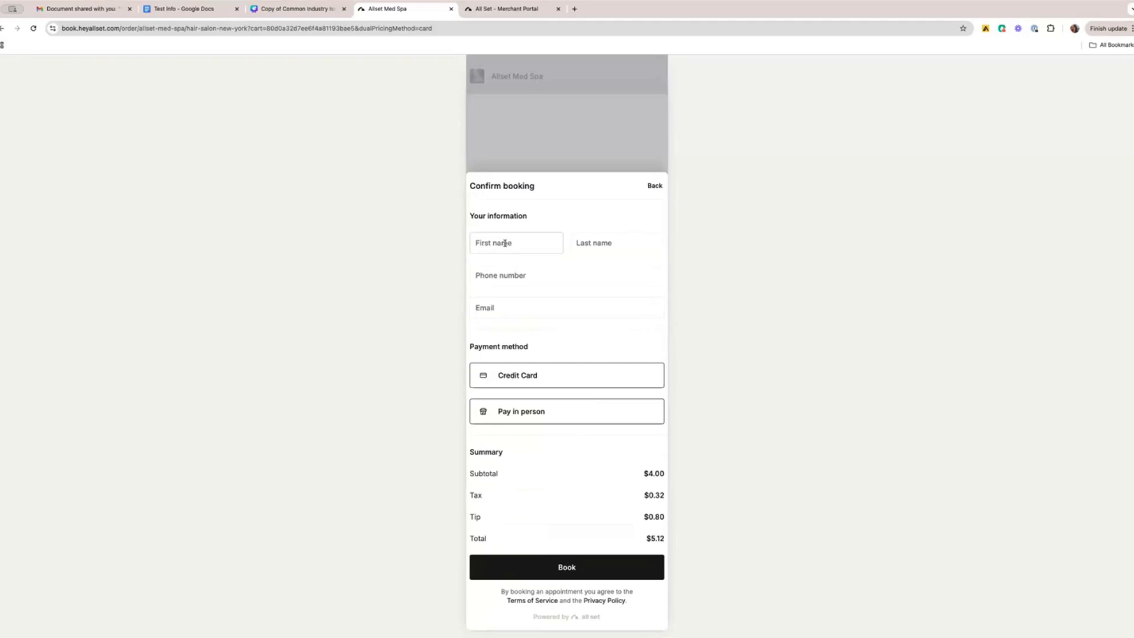
key(Tab)
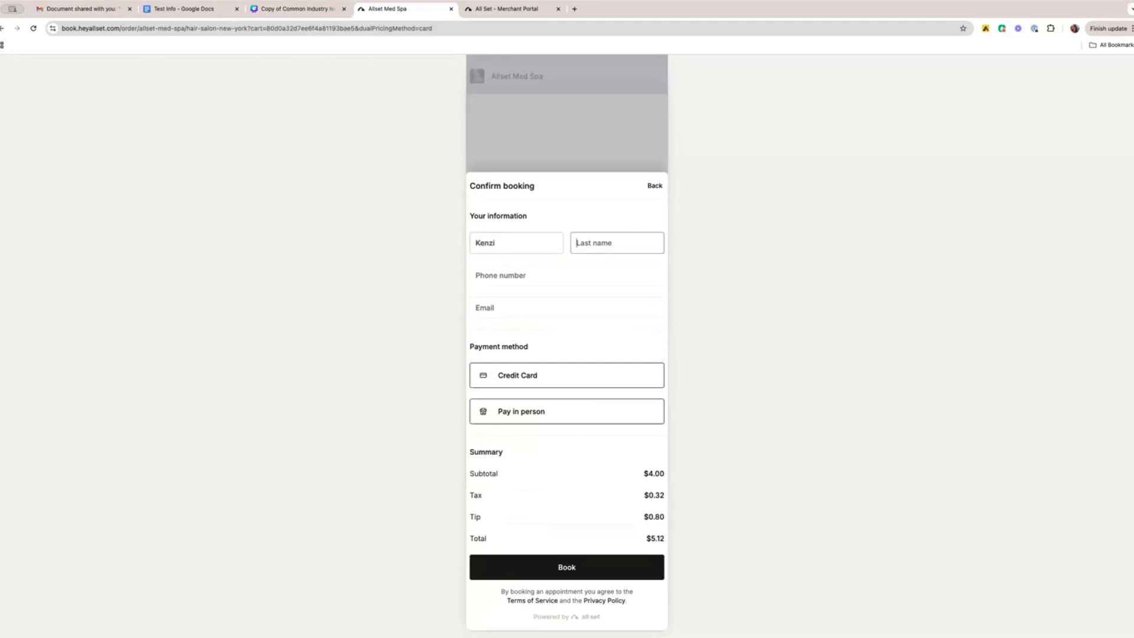
key(Tab)
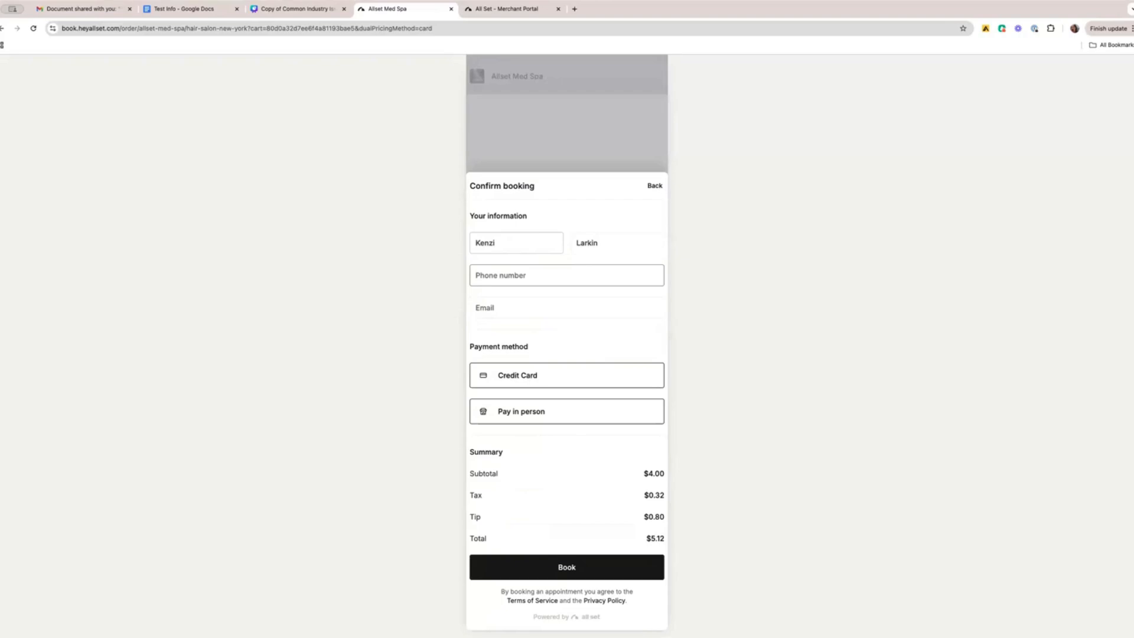
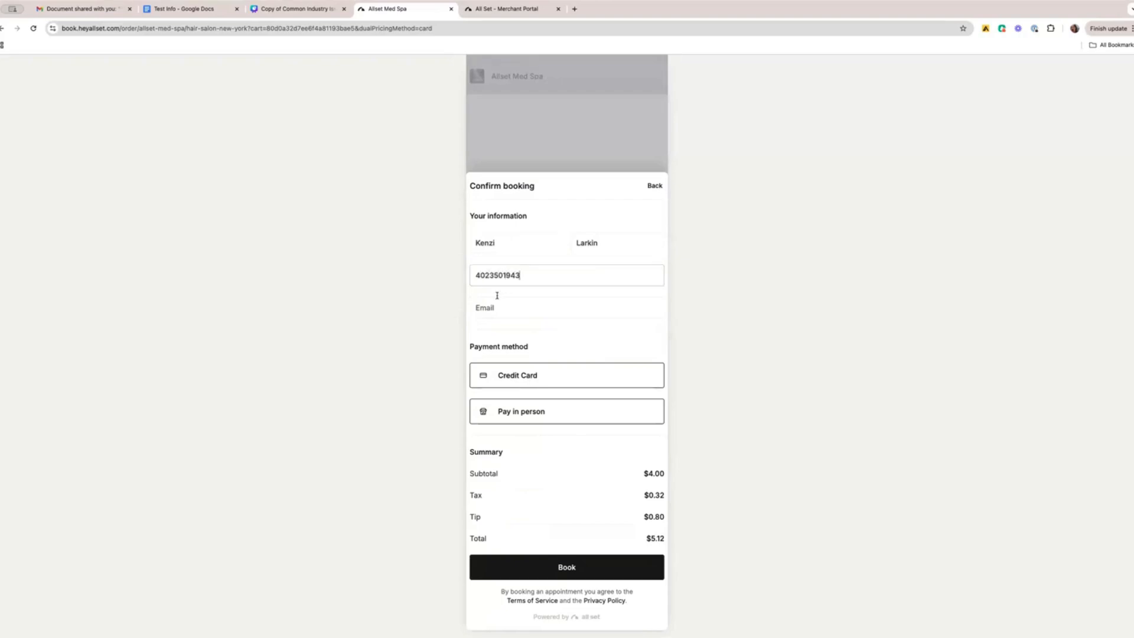
Enter the customer's email address and complete the booking with payment in person.
click(497, 298)
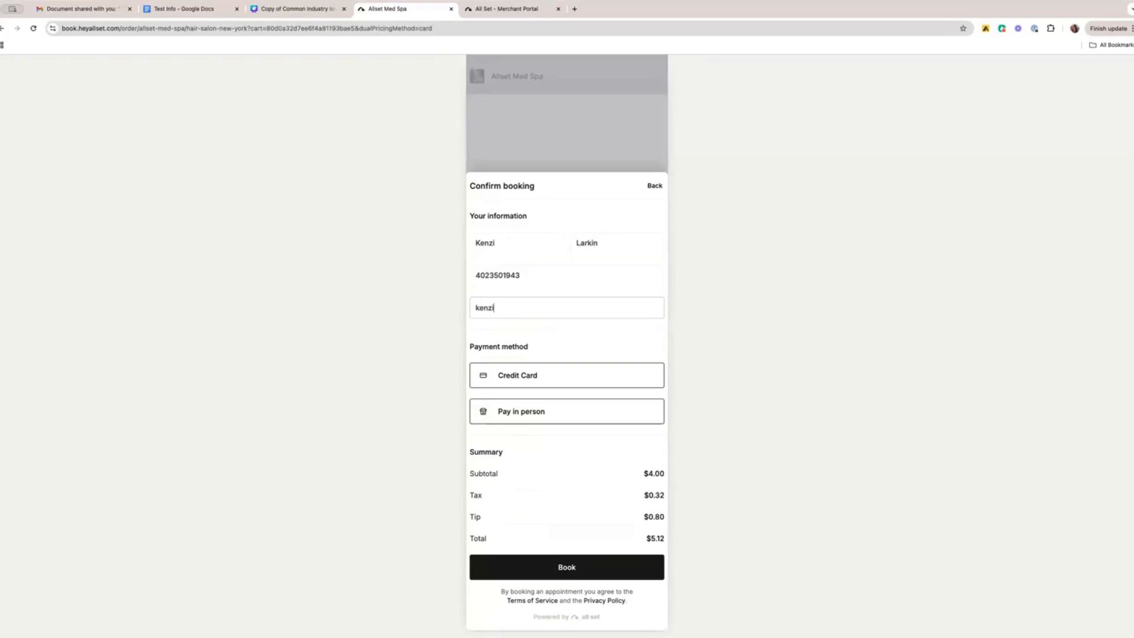
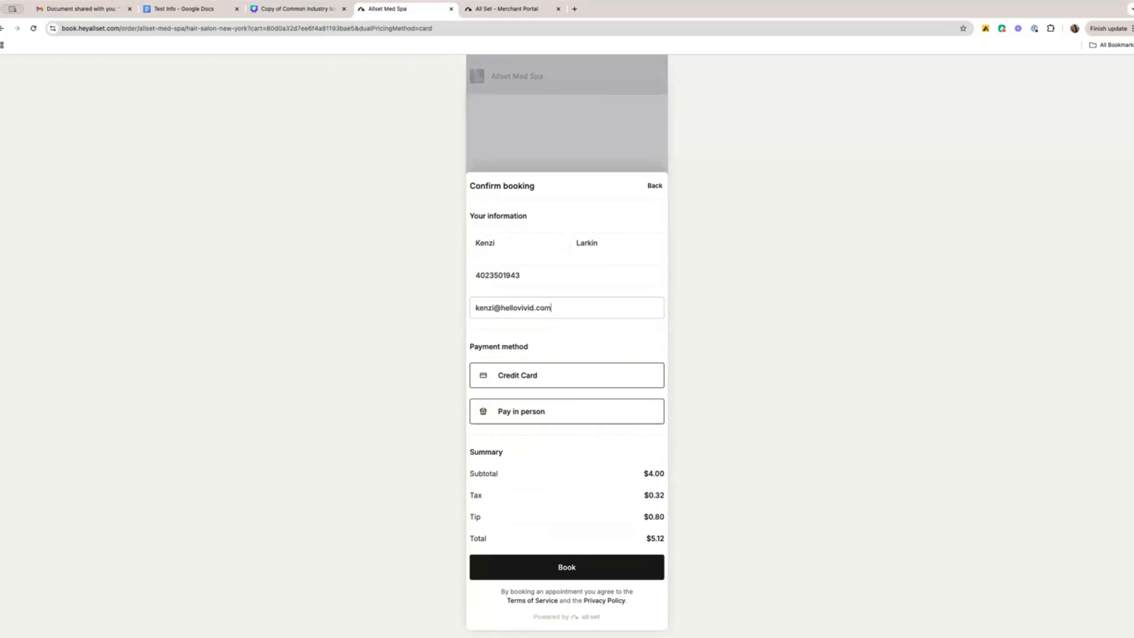
click(534, 412)
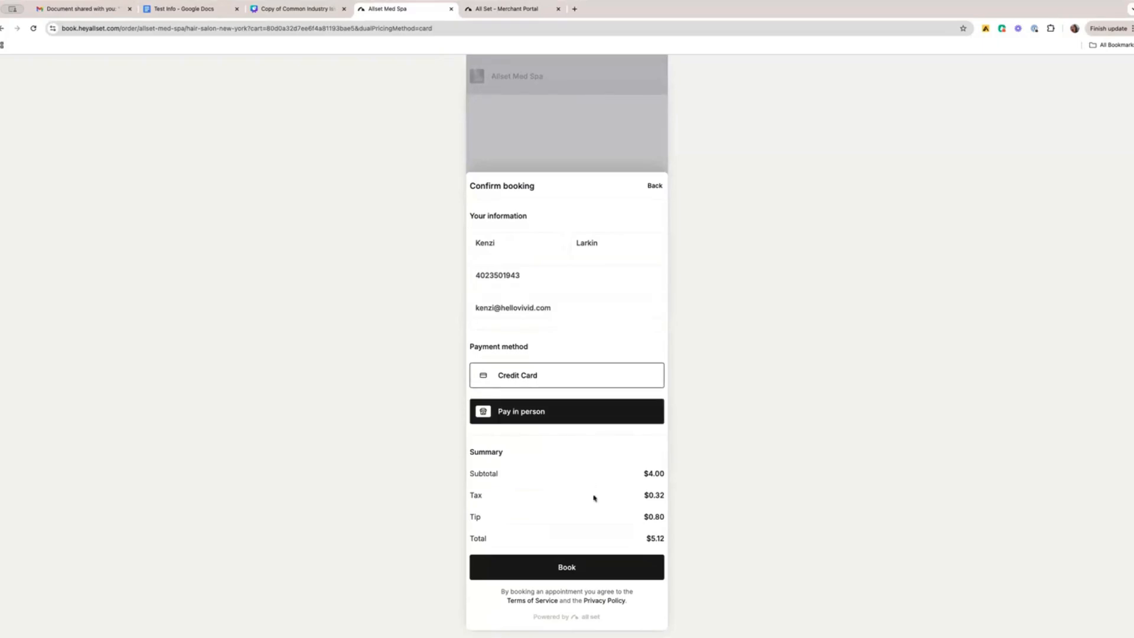
click(572, 563)
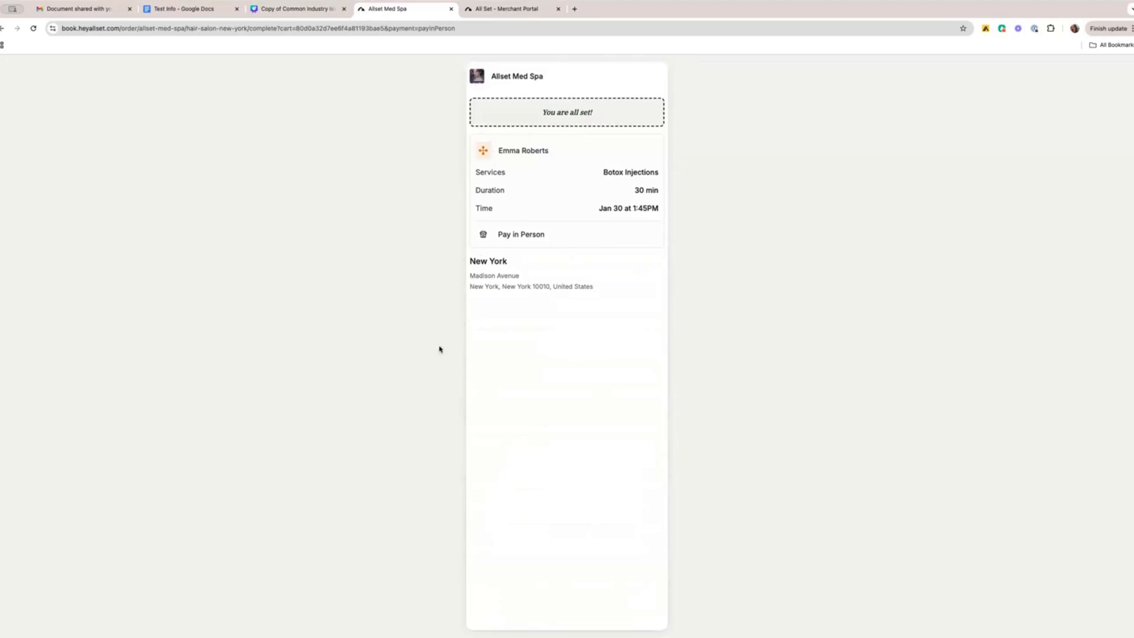
Switch to Gmail, open the new Allset Med Spa appointment email, and review its appointment, order and payment details.
click(94, 8)
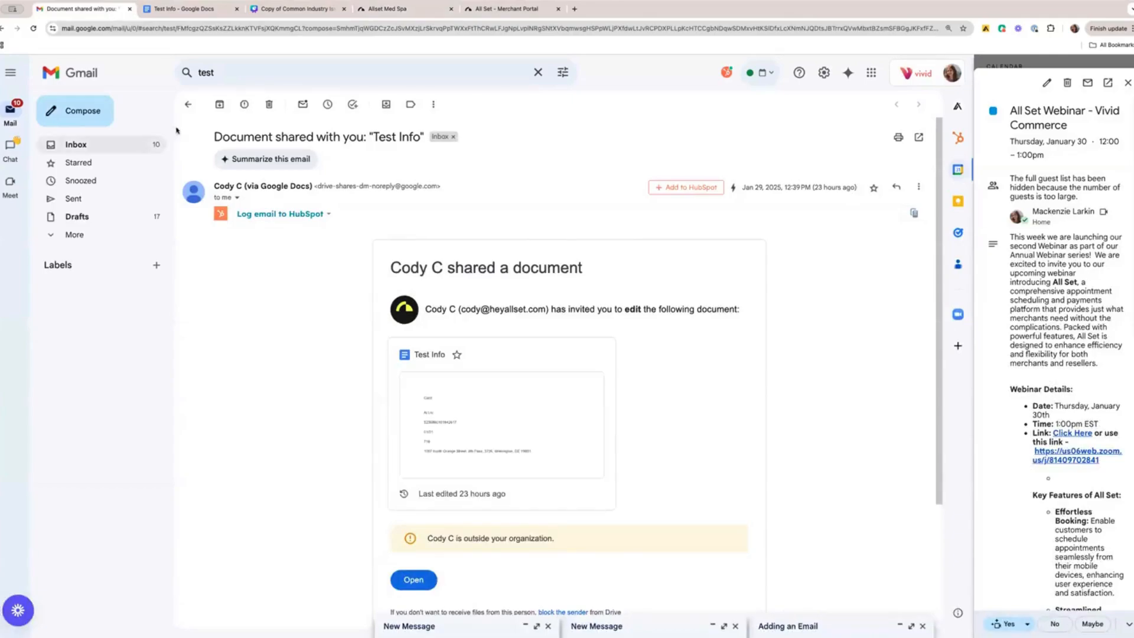
click(147, 147)
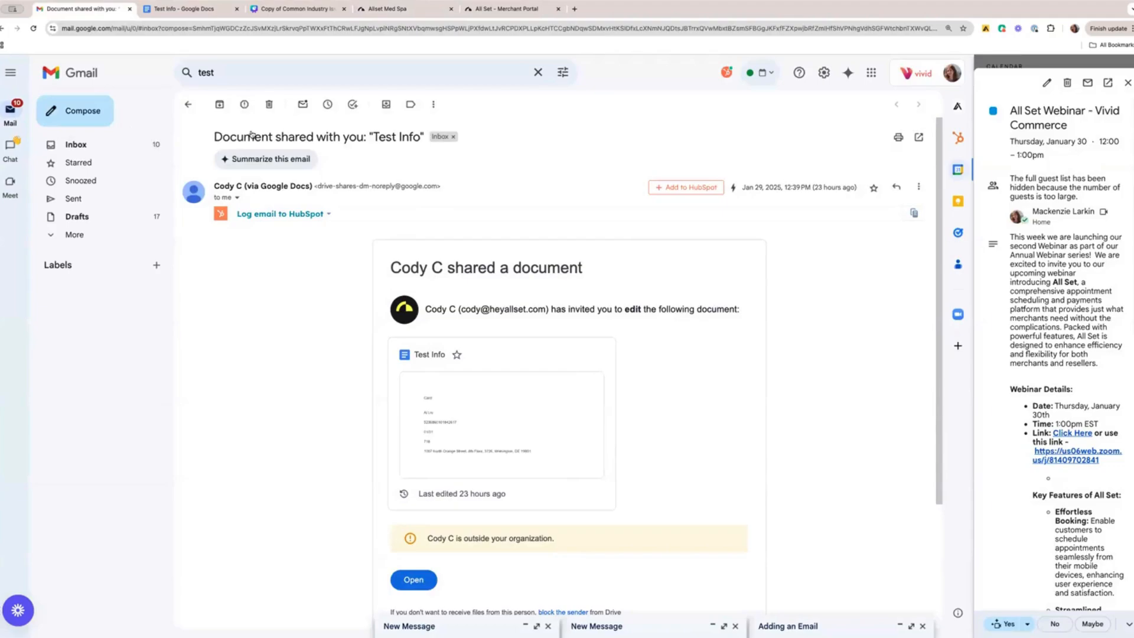
click(272, 130)
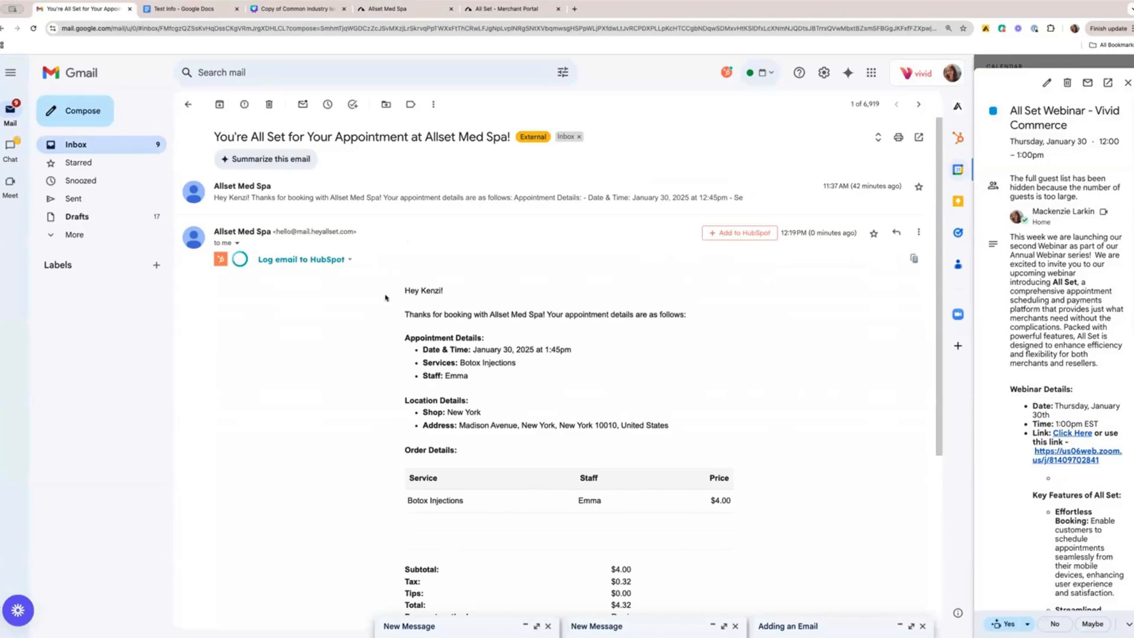
scroll(386, 301, down, 2)
scroll(386, 301, down, 2)
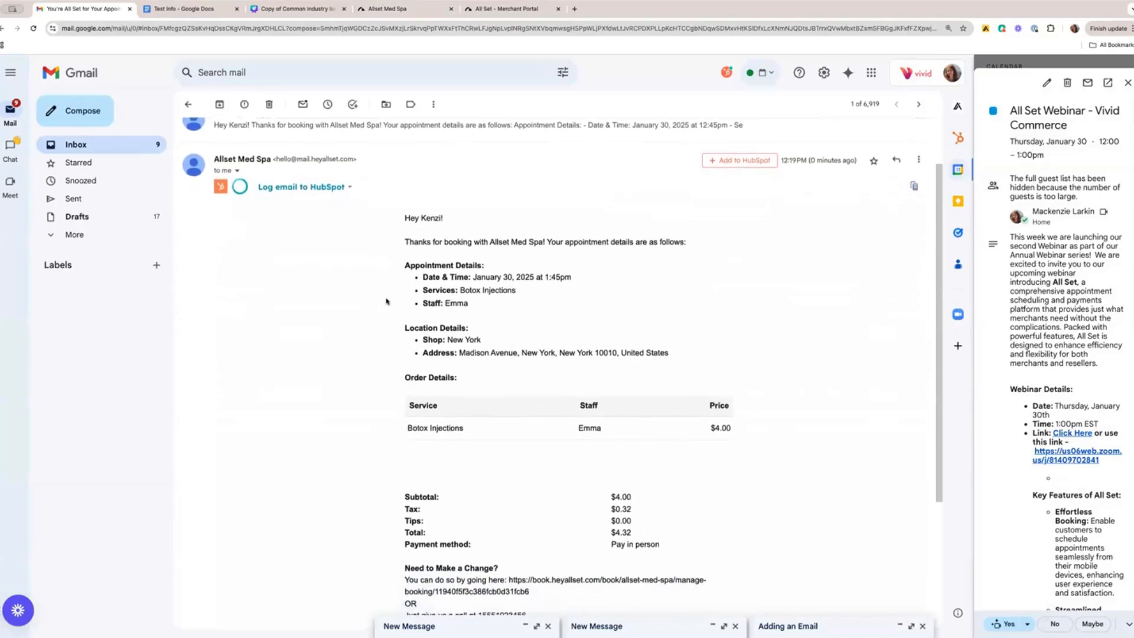
scroll(386, 301, down, 1)
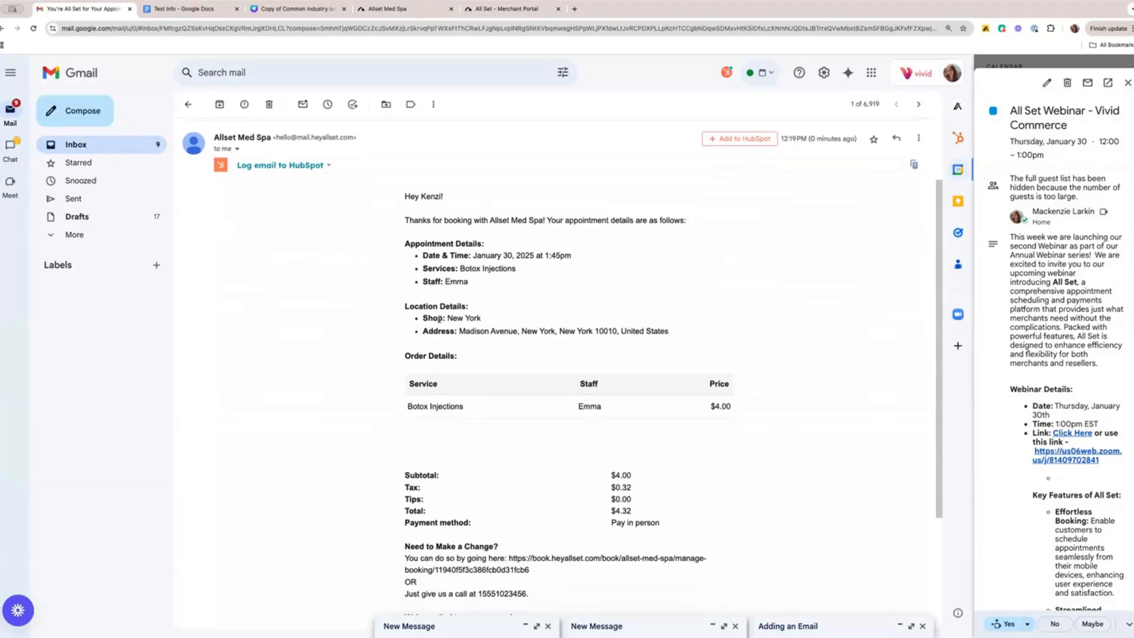
scroll(612, 465, down, 2)
drag(406, 417, 631, 460)
click(615, 465)
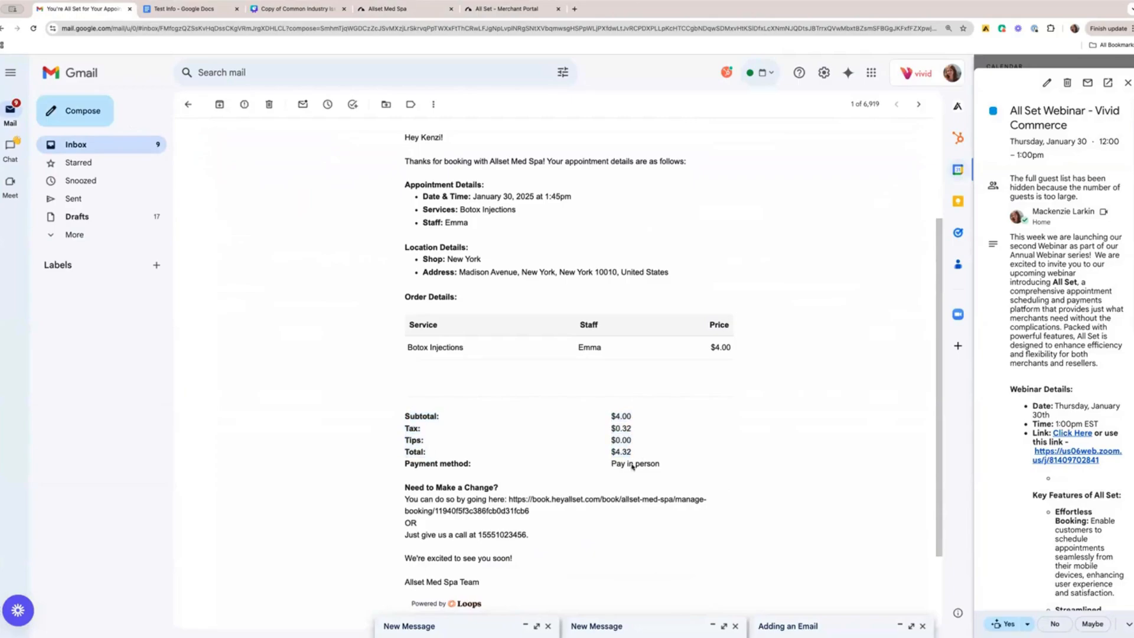
scroll(611, 481, up, 3)
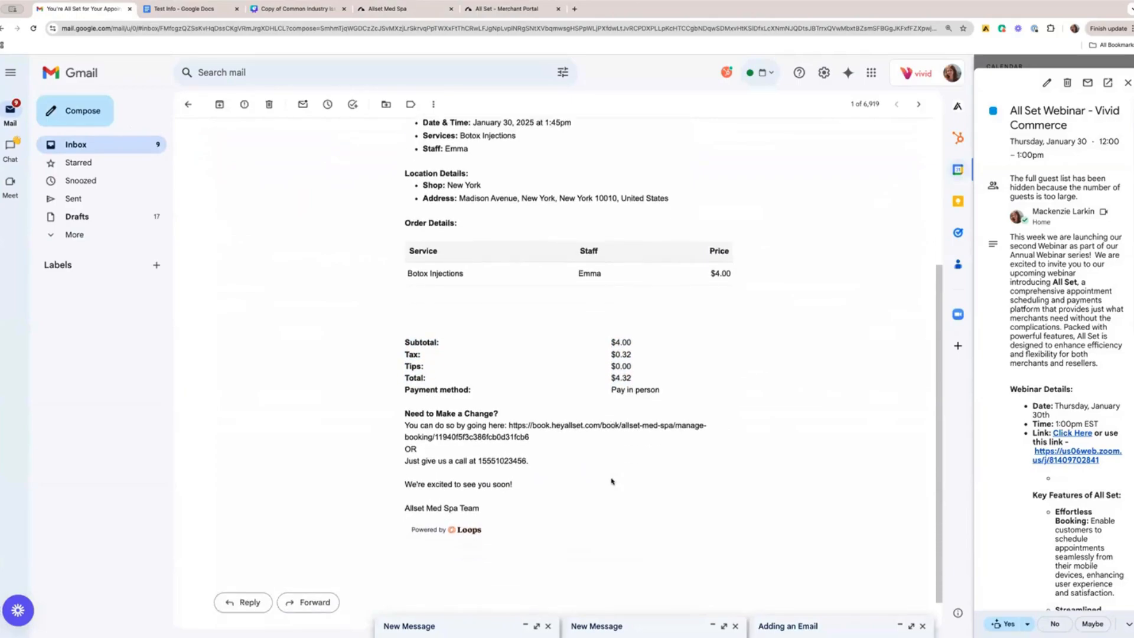
Switch to the All Set Merchant Portal and view the New York schedule for Thu, Jan 30 and Fri, Jan 31.
click(414, 9)
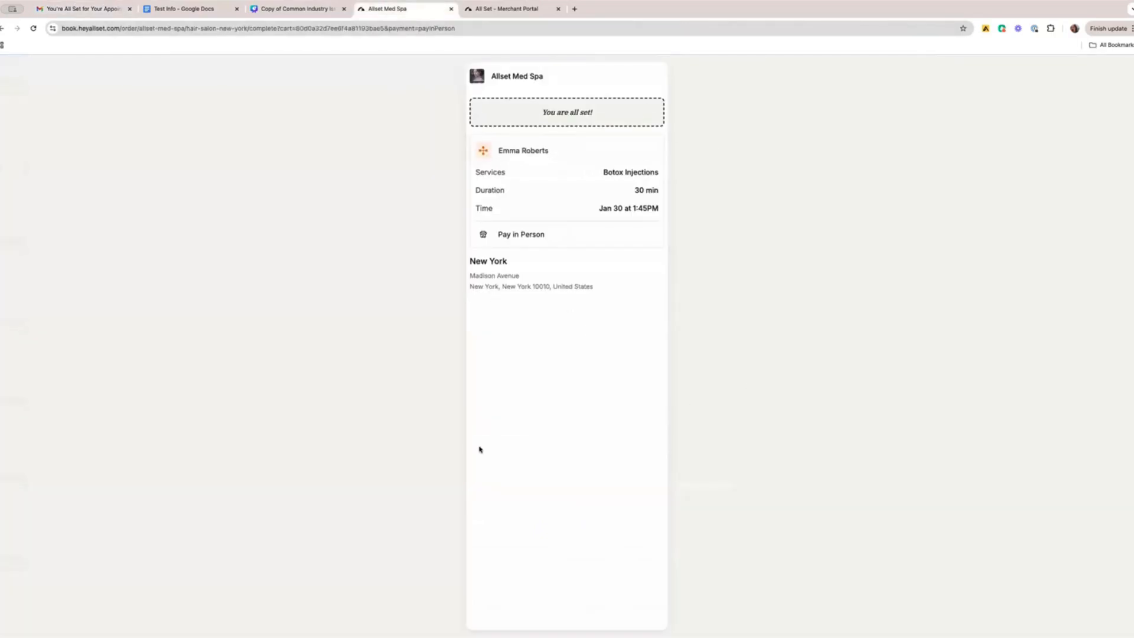
click(498, 10)
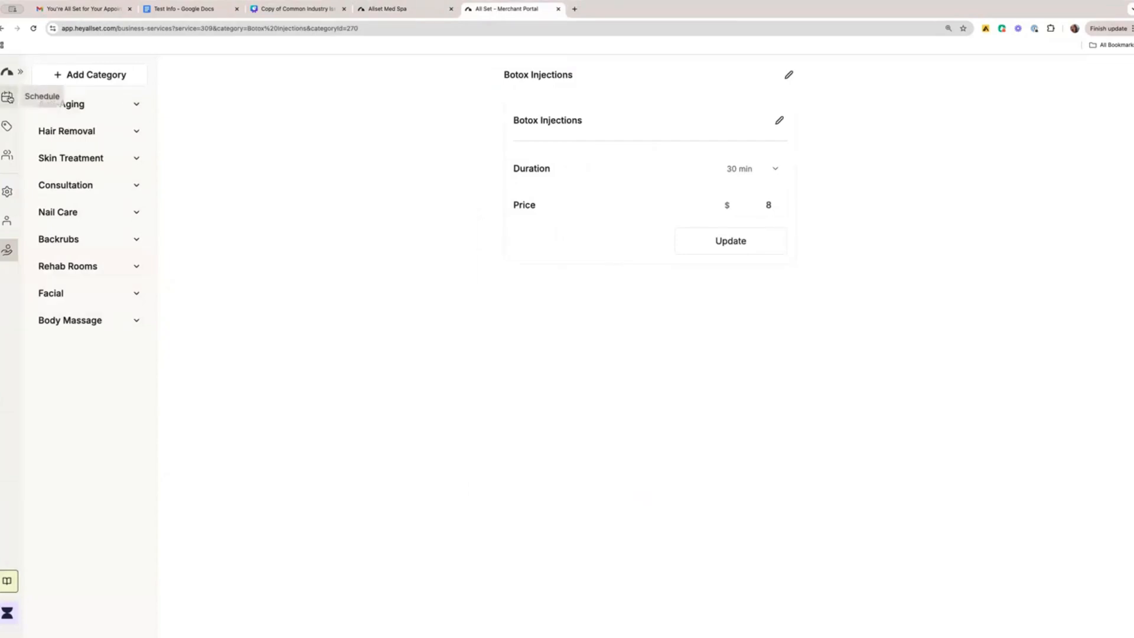
click(7, 96)
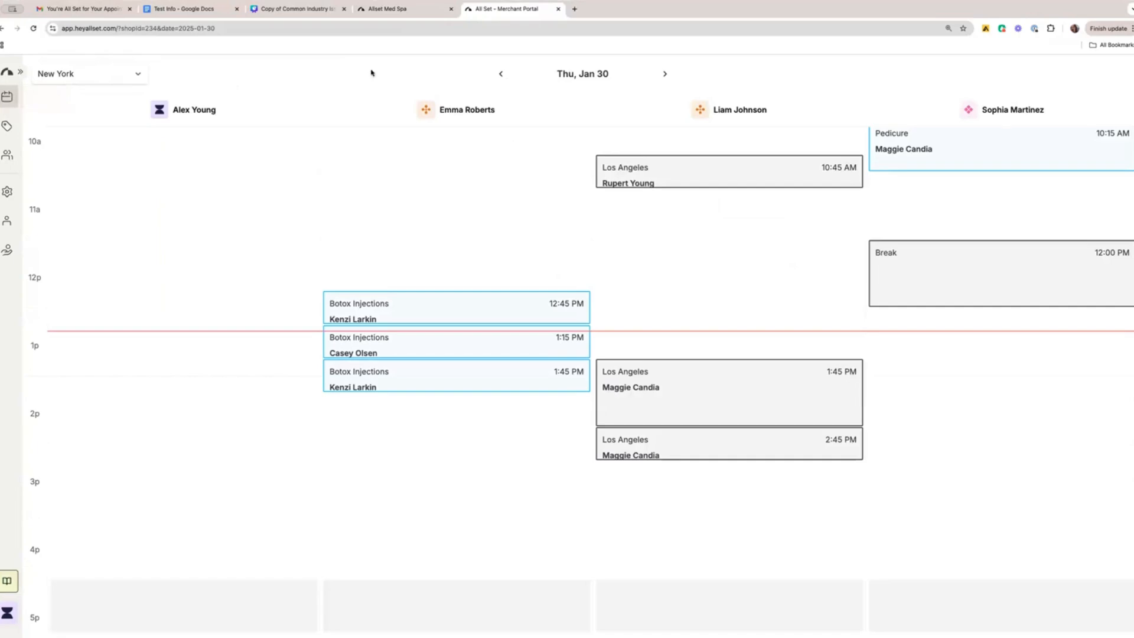
click(664, 74)
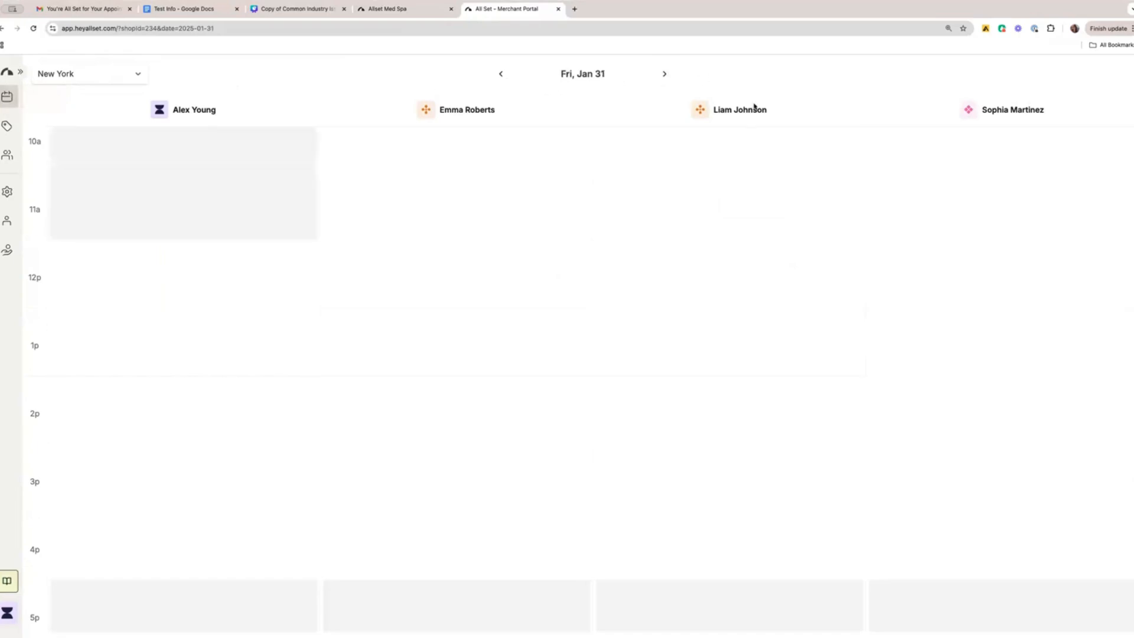
click(501, 74)
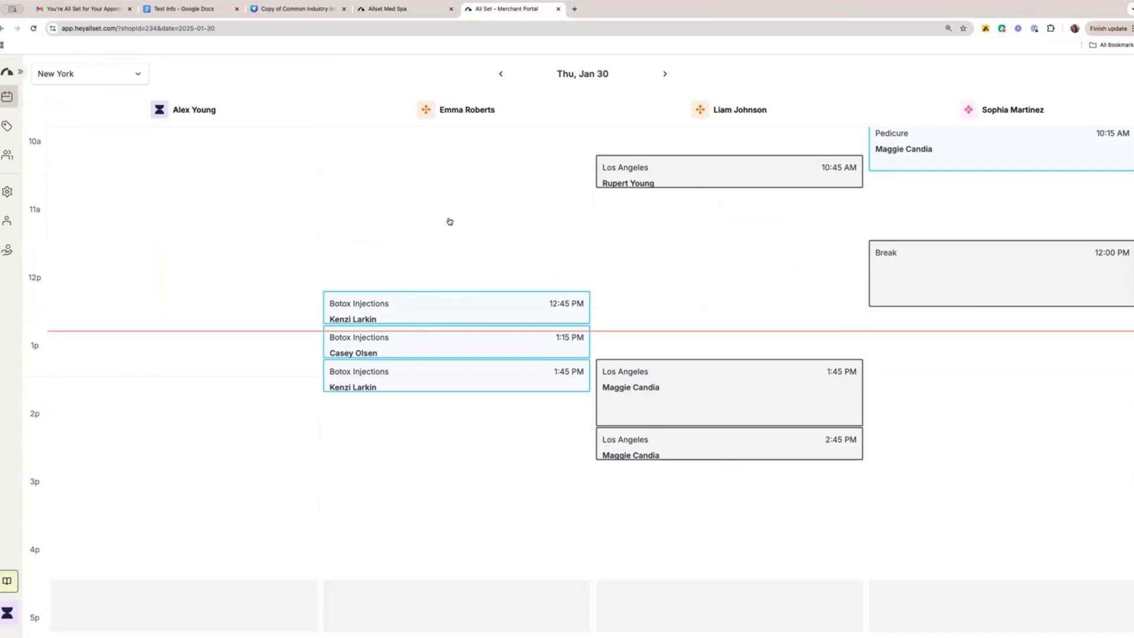
Add the Filler service to the 1:45 PM Botox Injections appointment on Thu, Jan 30, and update the appointment.
click(434, 381)
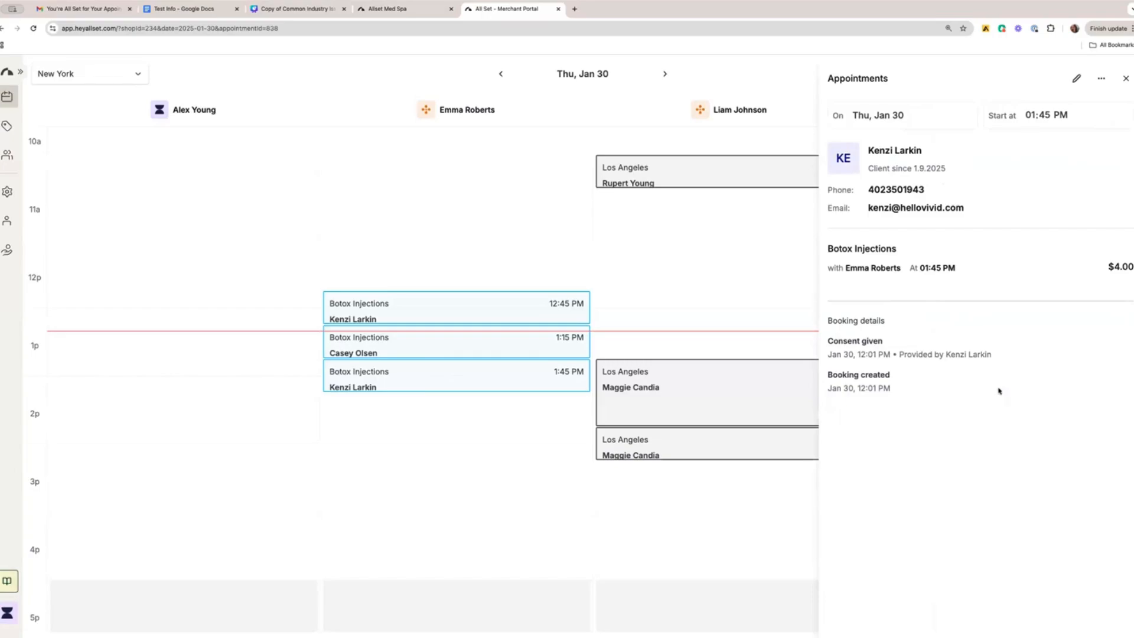
click(1077, 79)
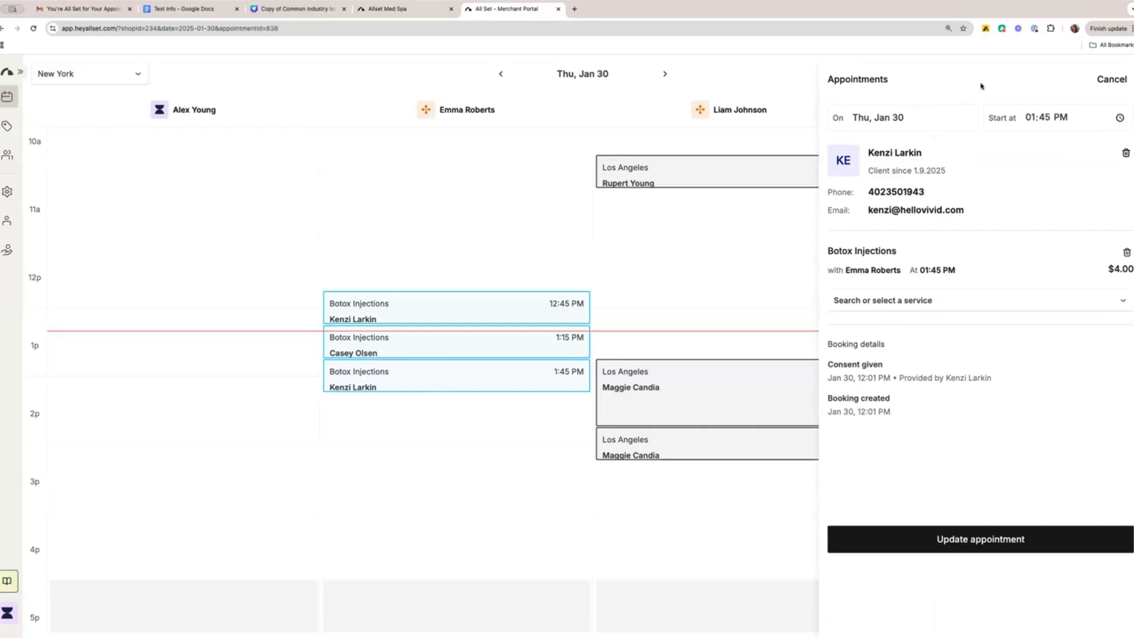
click(941, 306)
click(925, 352)
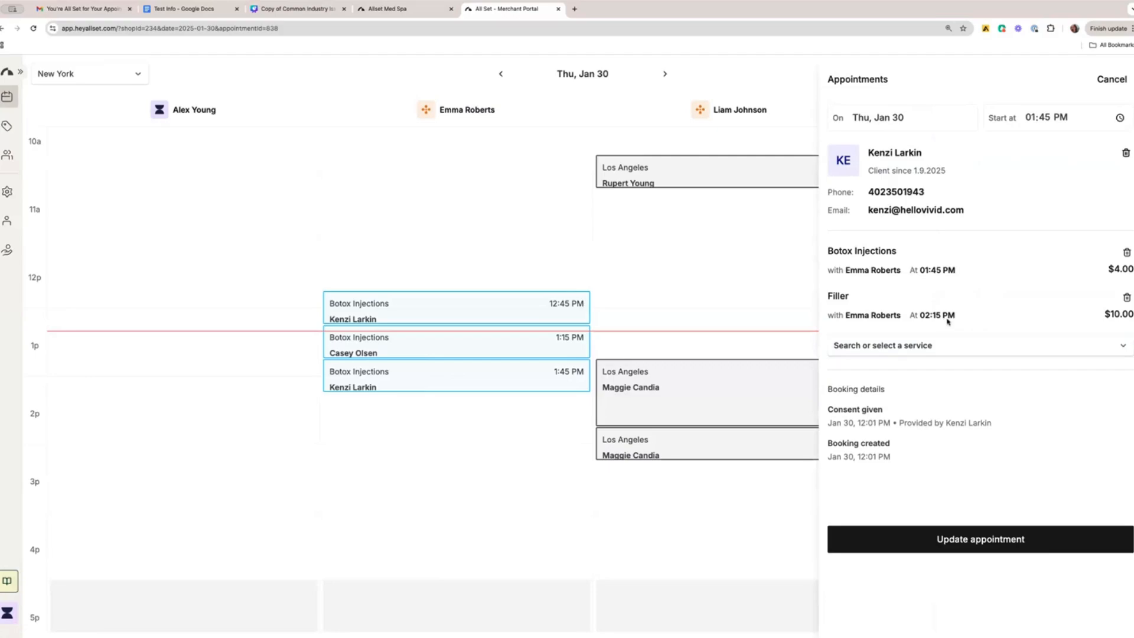
click(984, 547)
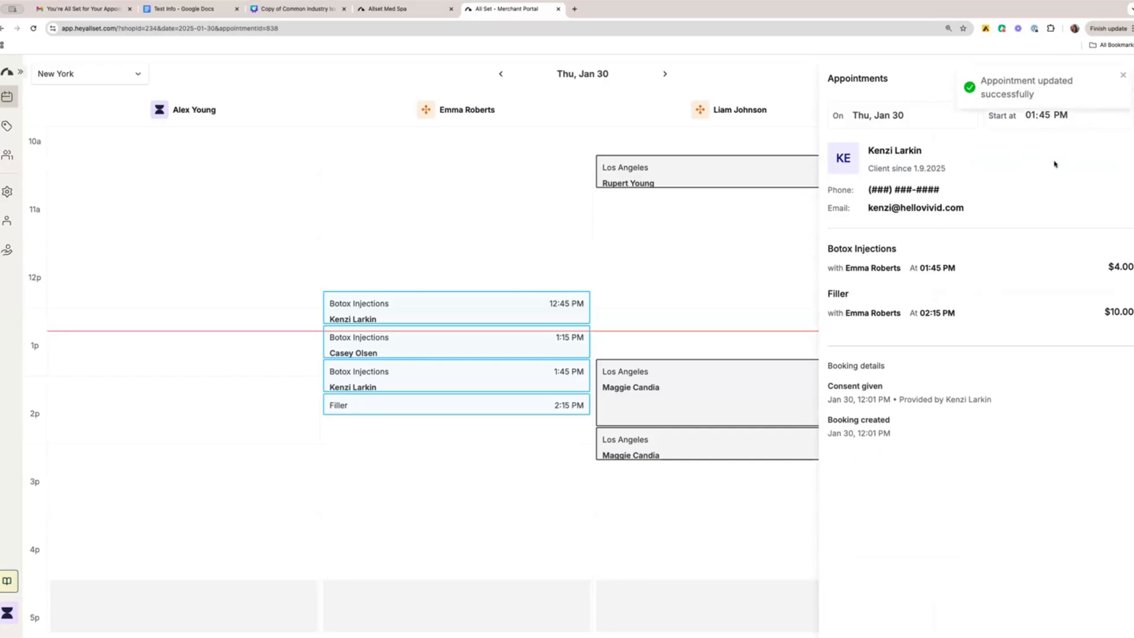
Check the appointment's extra options, then view the blank appointment form for the 02:40 PM slot in the same provider's column without creating anything.
click(1100, 78)
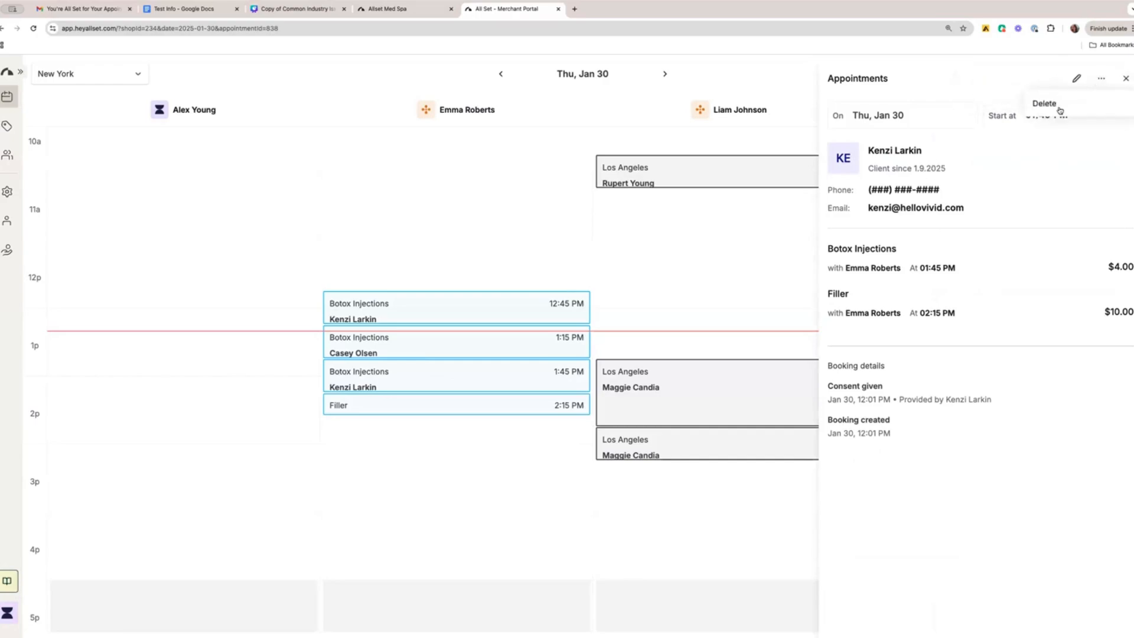
click(1126, 79)
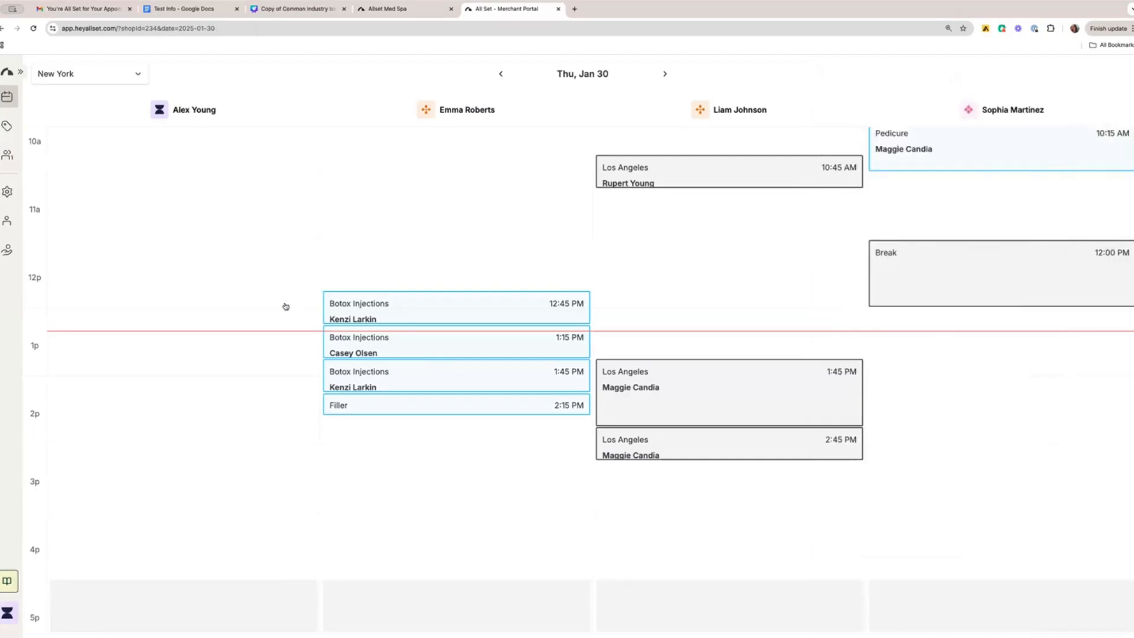
click(405, 433)
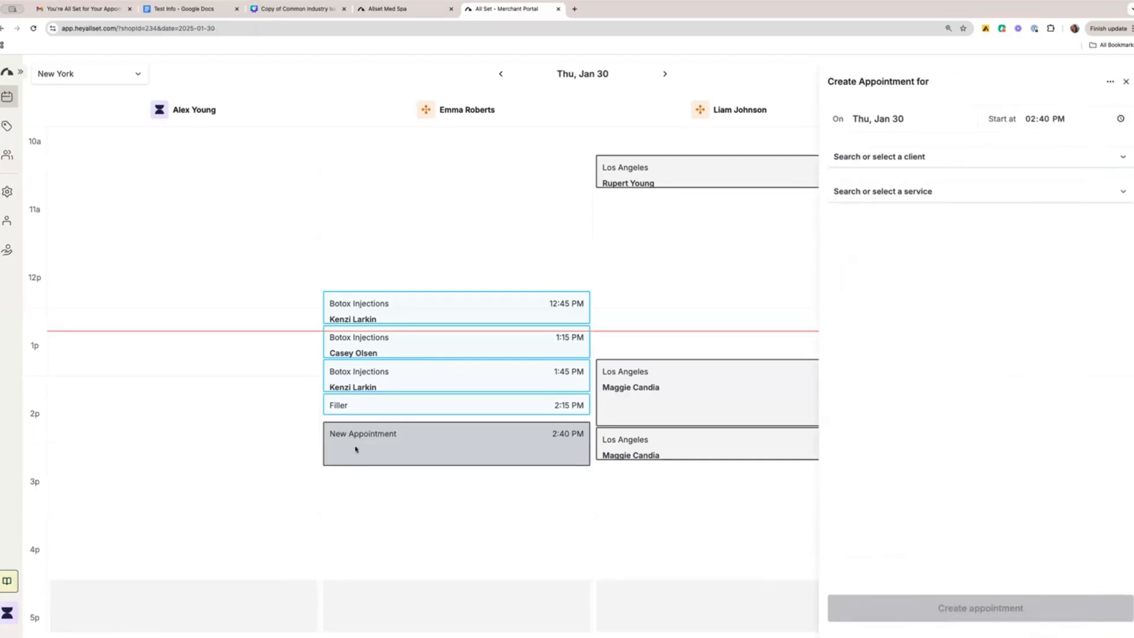
click(1125, 82)
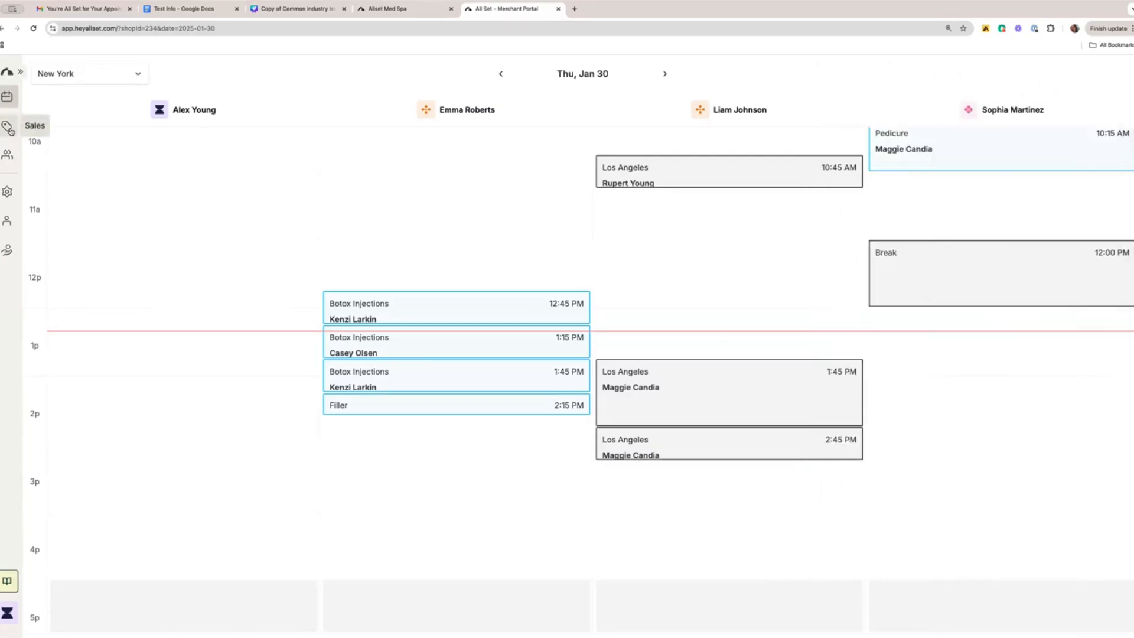
Open the newest open Jan 30 sale for checkout and choose payment by cash with a 22% tip.
click(8, 128)
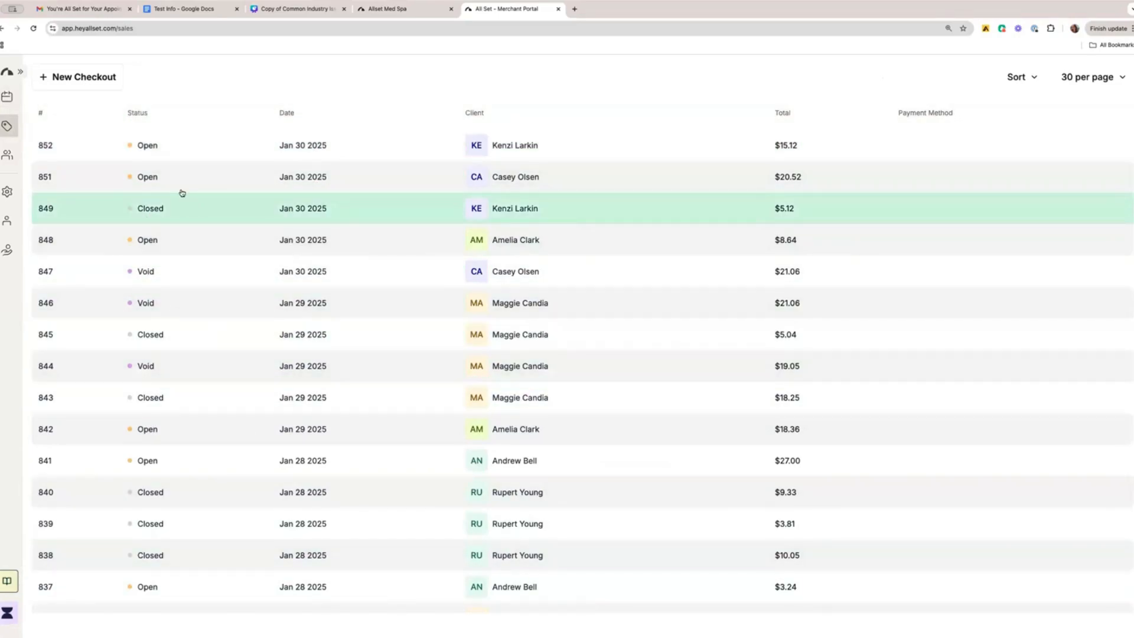
click(147, 149)
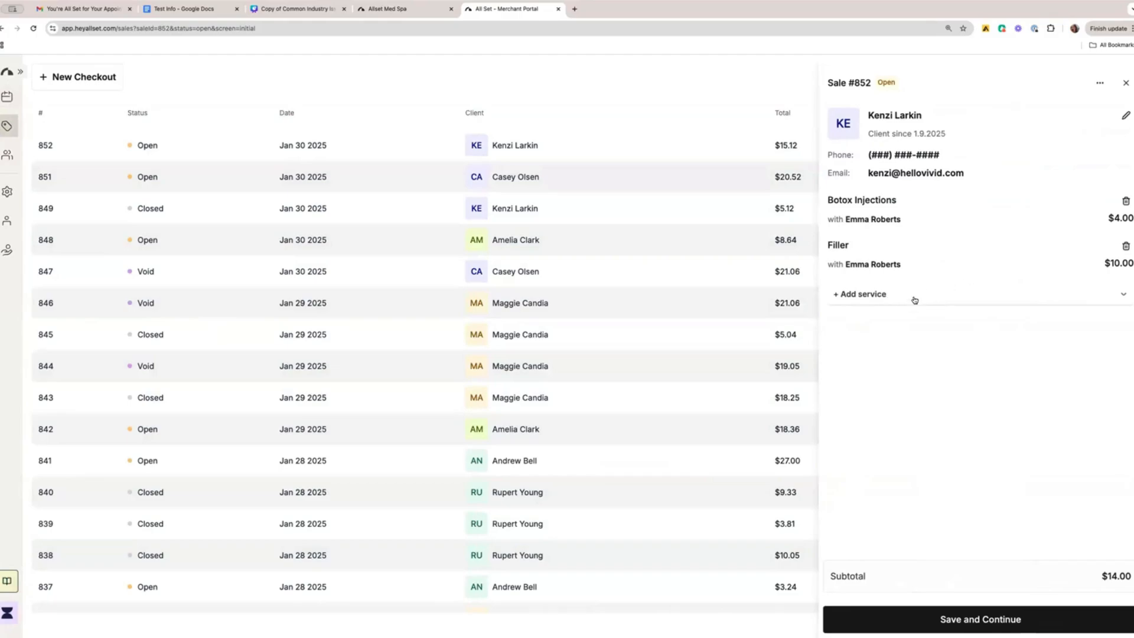
click(977, 618)
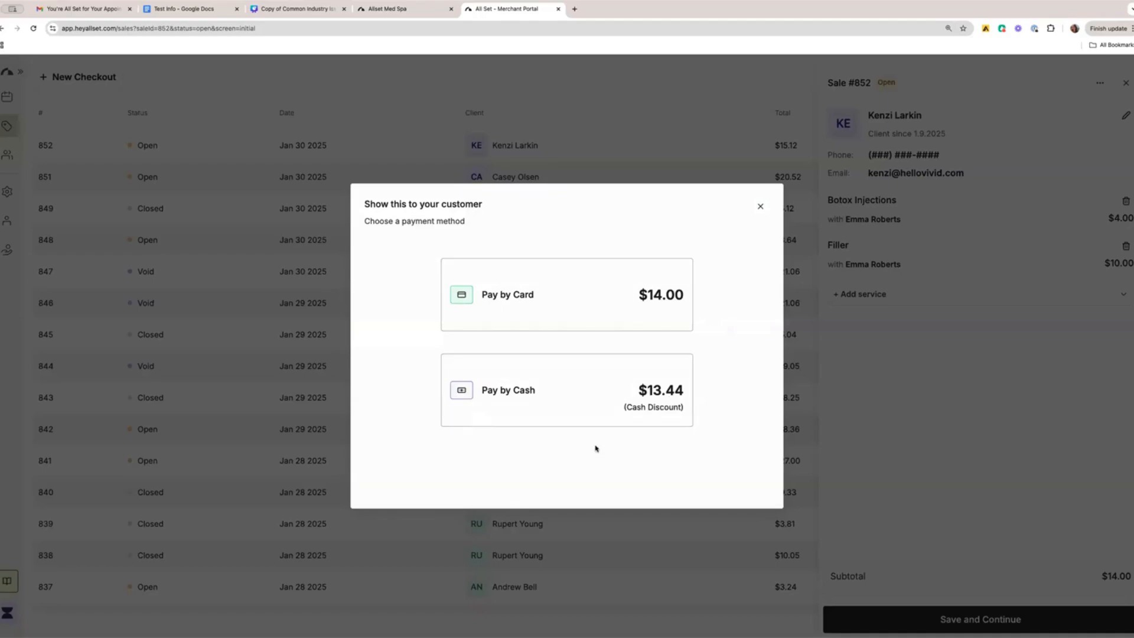
click(658, 415)
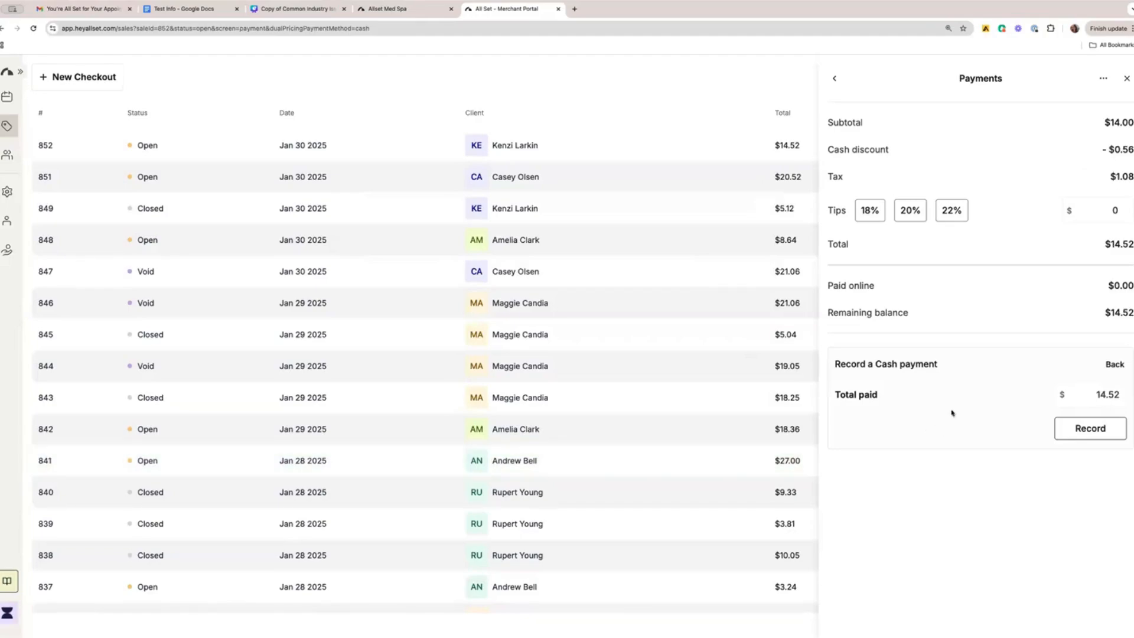
click(946, 211)
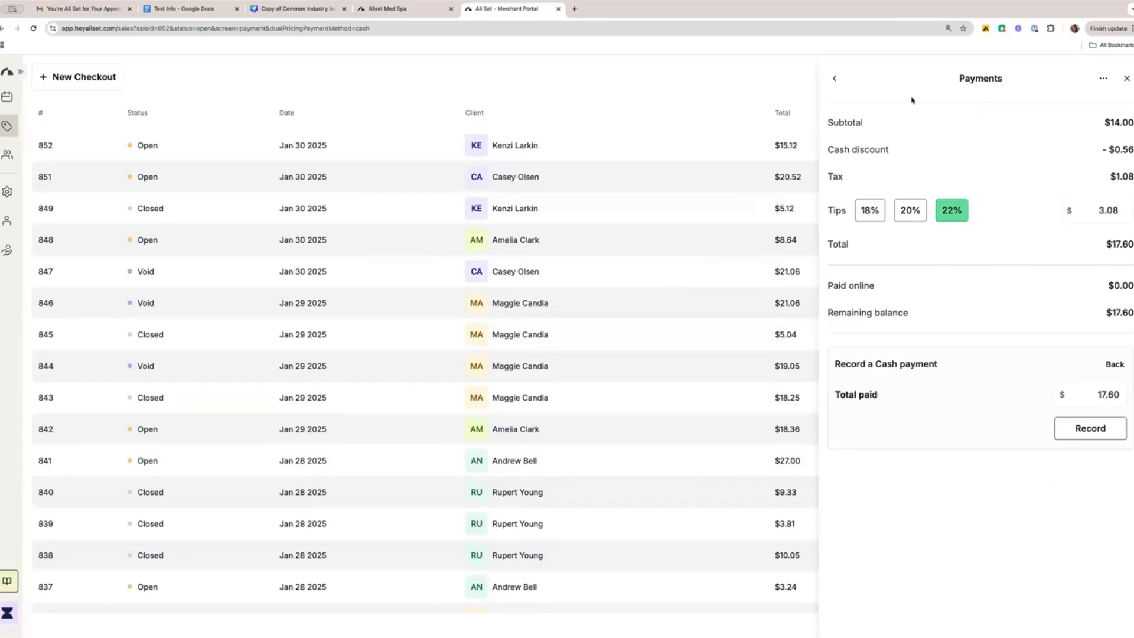
Return to the sale, switch it to payment by card, and view the Pay on app card form.
click(835, 79)
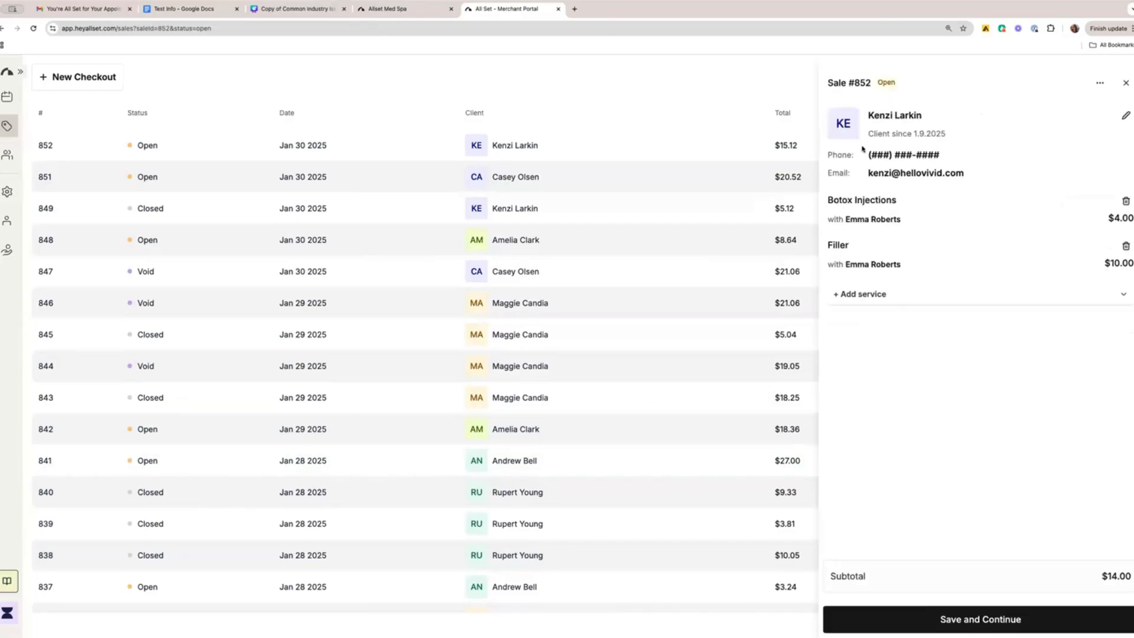
click(972, 620)
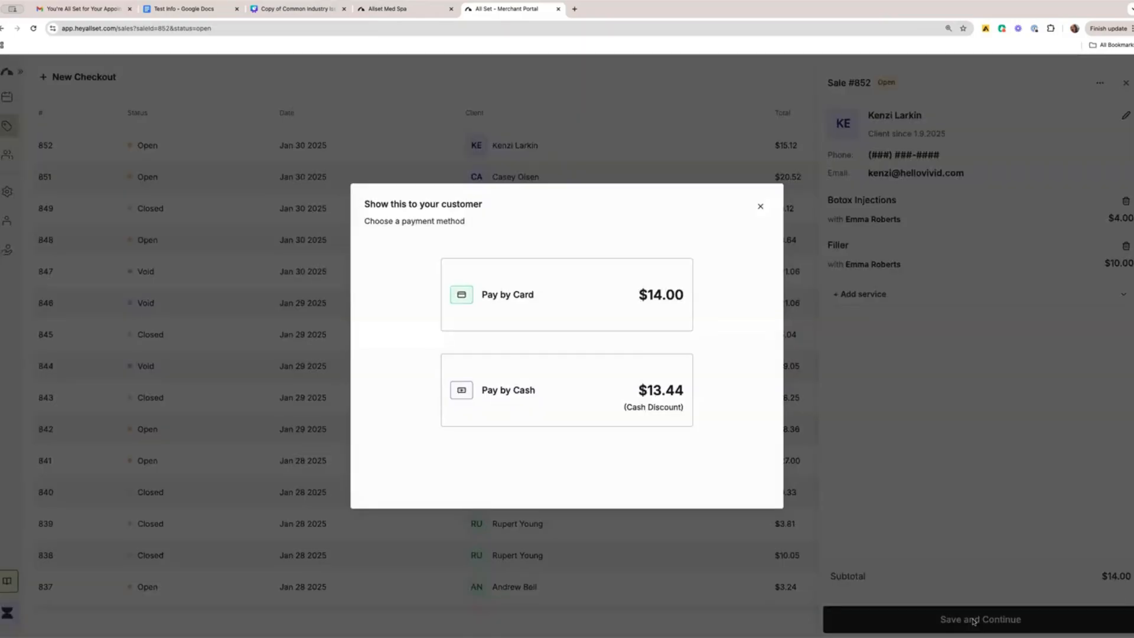
click(594, 310)
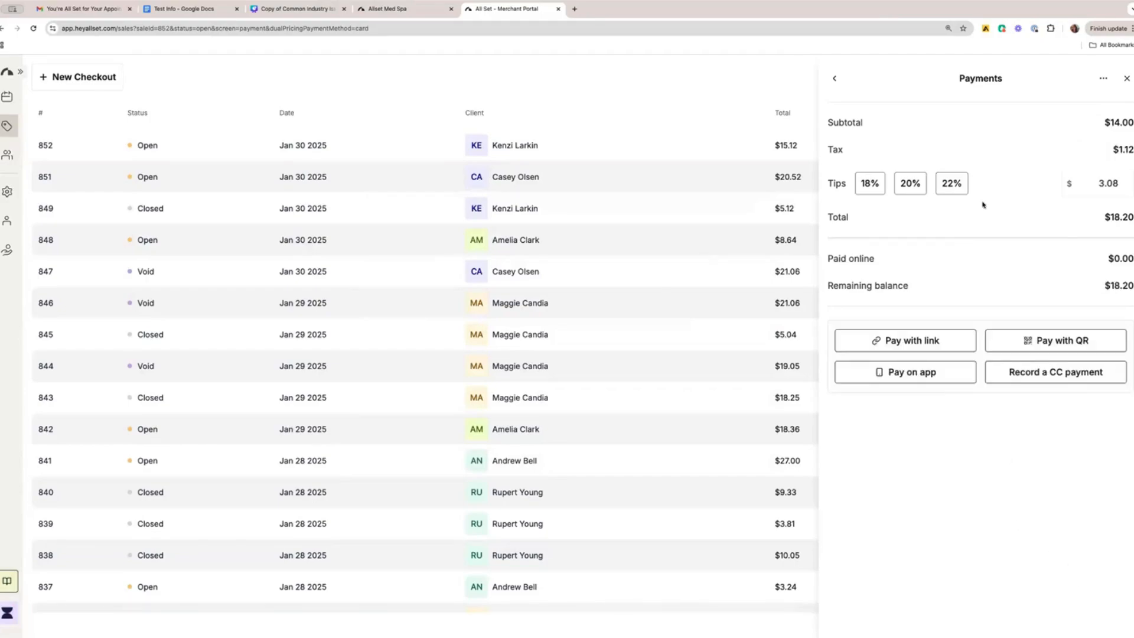
click(917, 340)
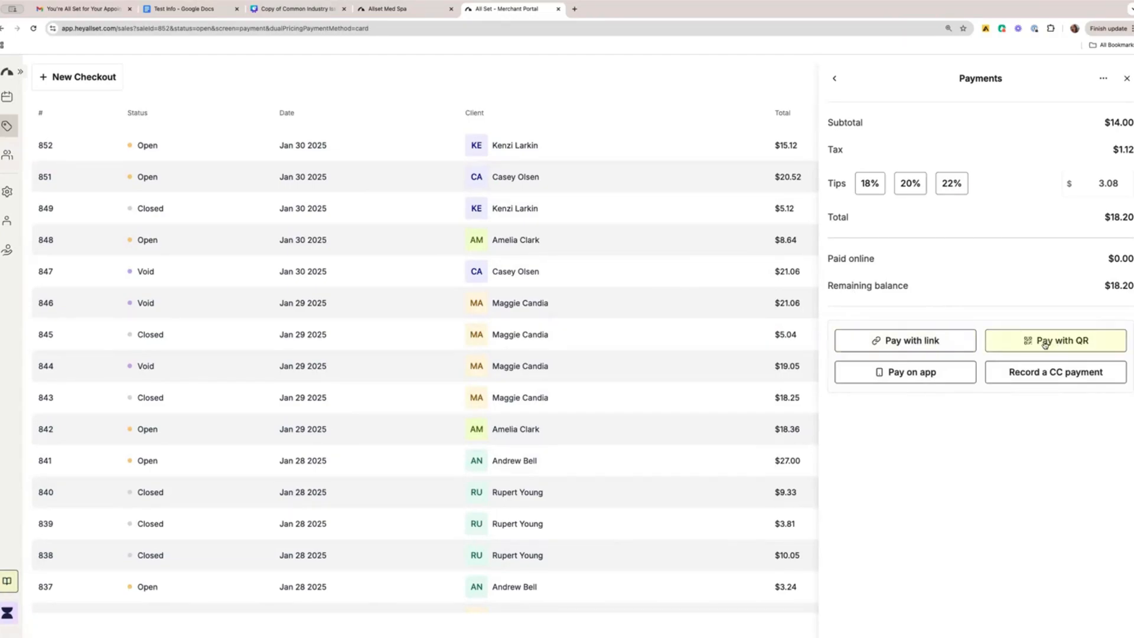
click(930, 372)
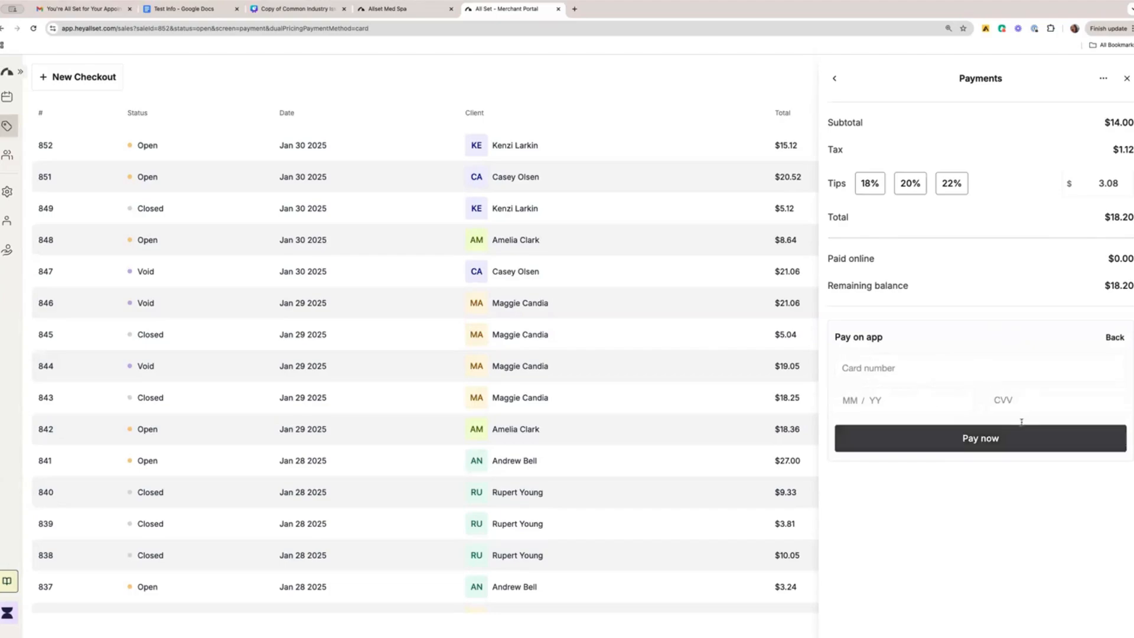
click(1108, 338)
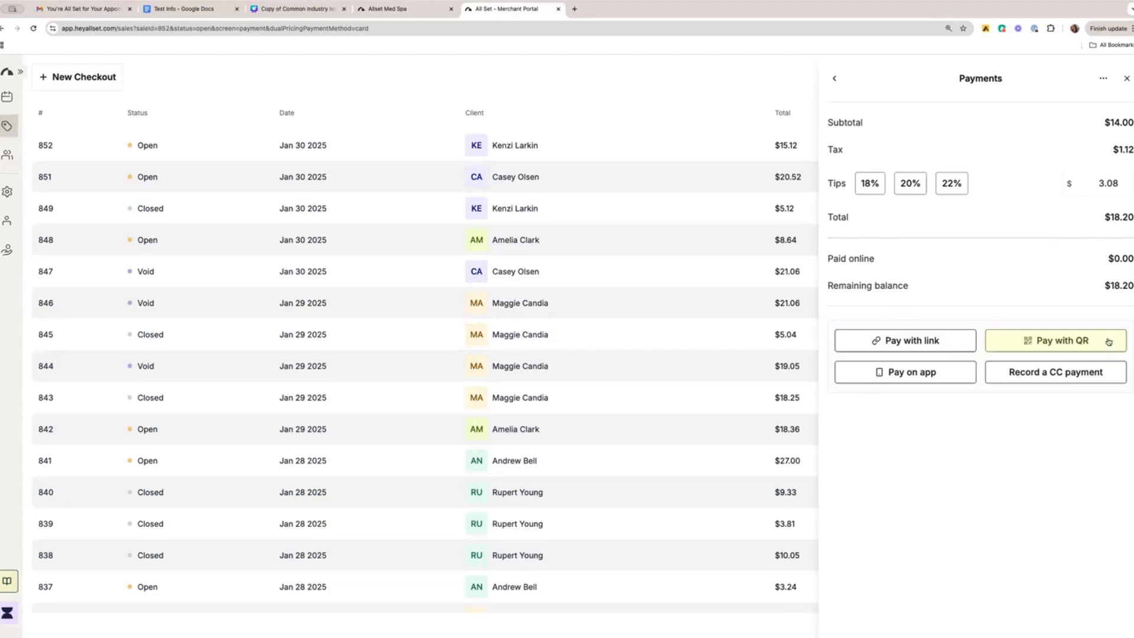
Record a credit card payment of $18.20 for the sale and check the options available once it is closed.
click(1064, 373)
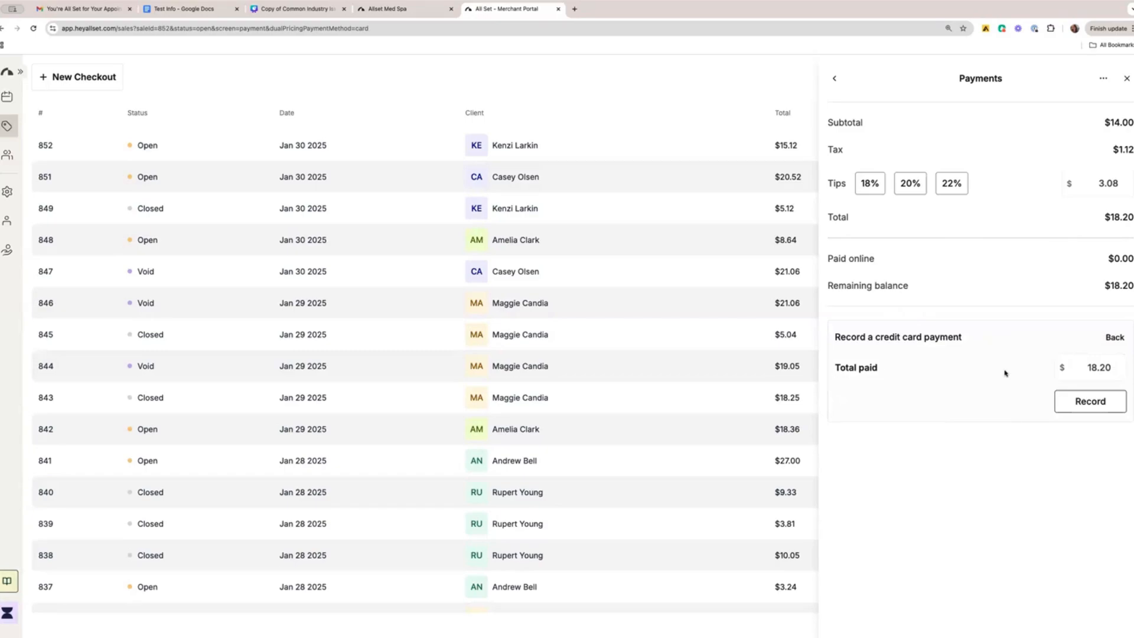
click(1093, 400)
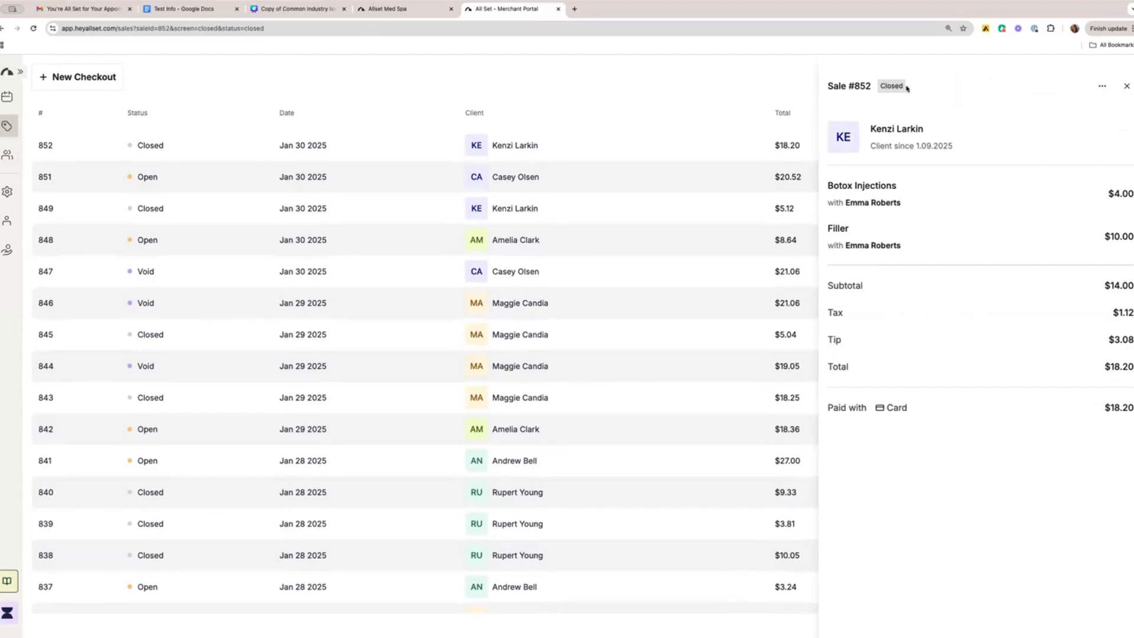
click(1102, 86)
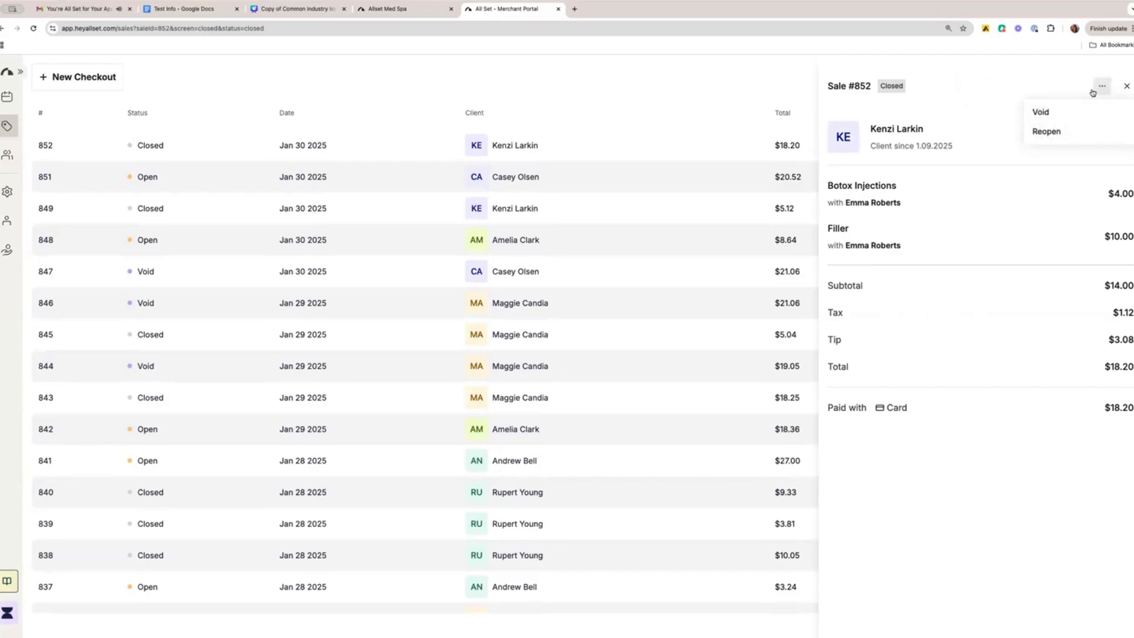
click(1126, 86)
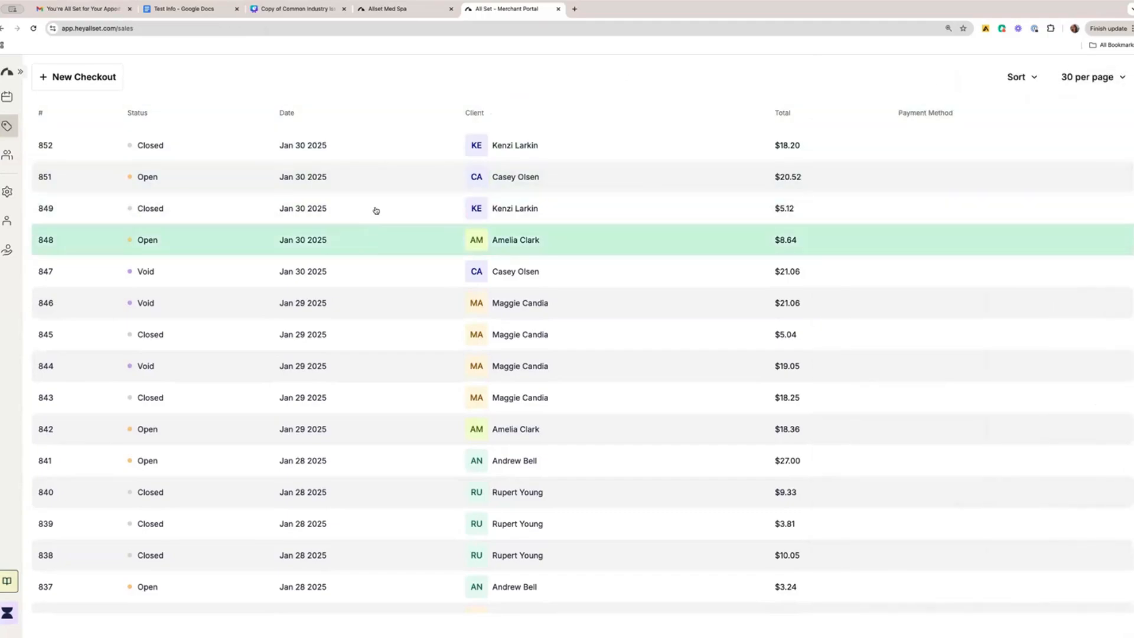
Review the partially paid open Jan 30 sale and its card payment options without collecting the remaining balance.
click(373, 187)
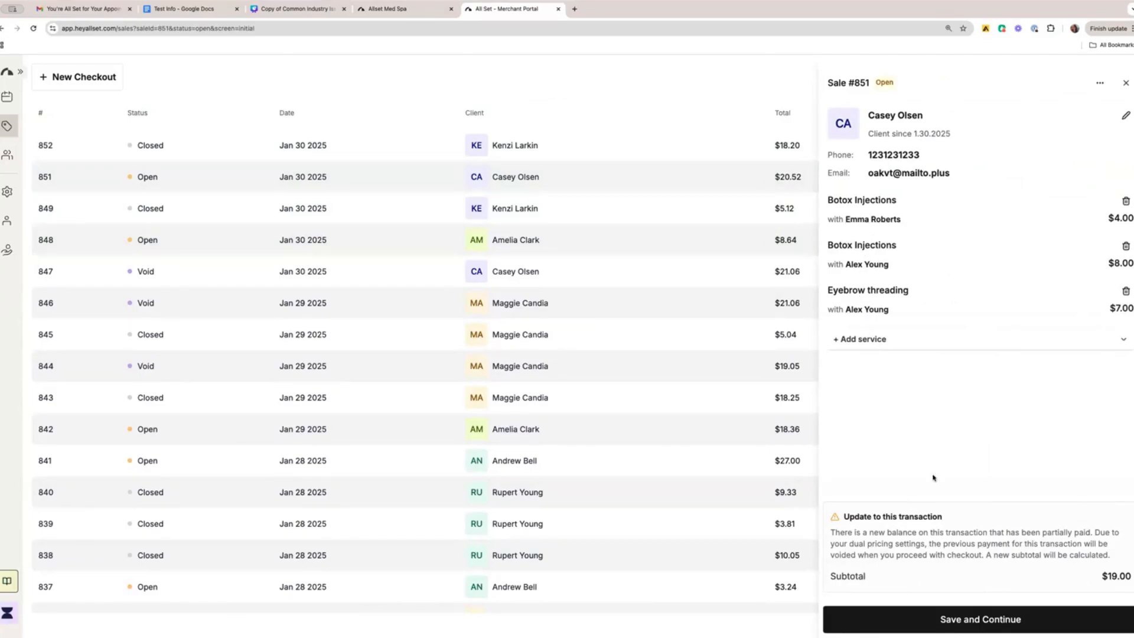
click(960, 620)
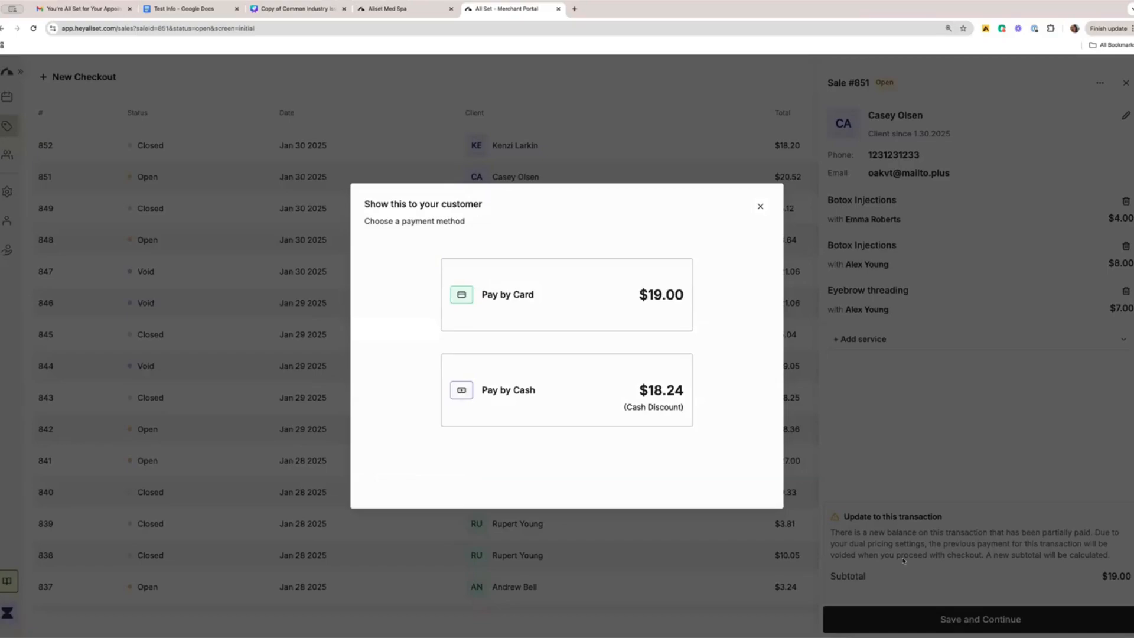
click(617, 306)
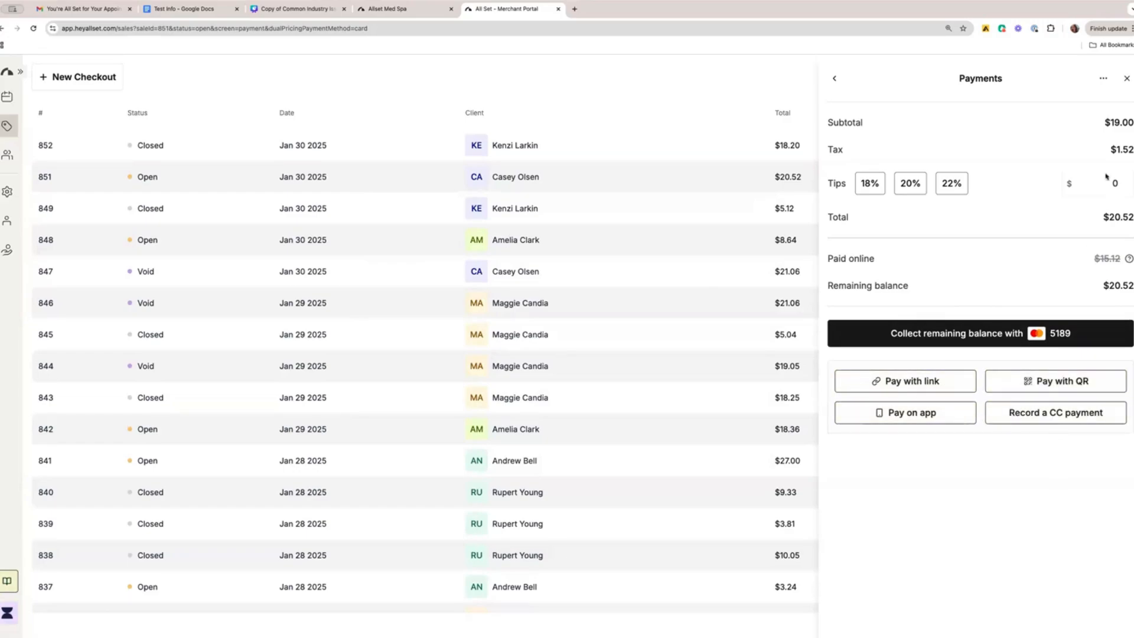
click(1126, 79)
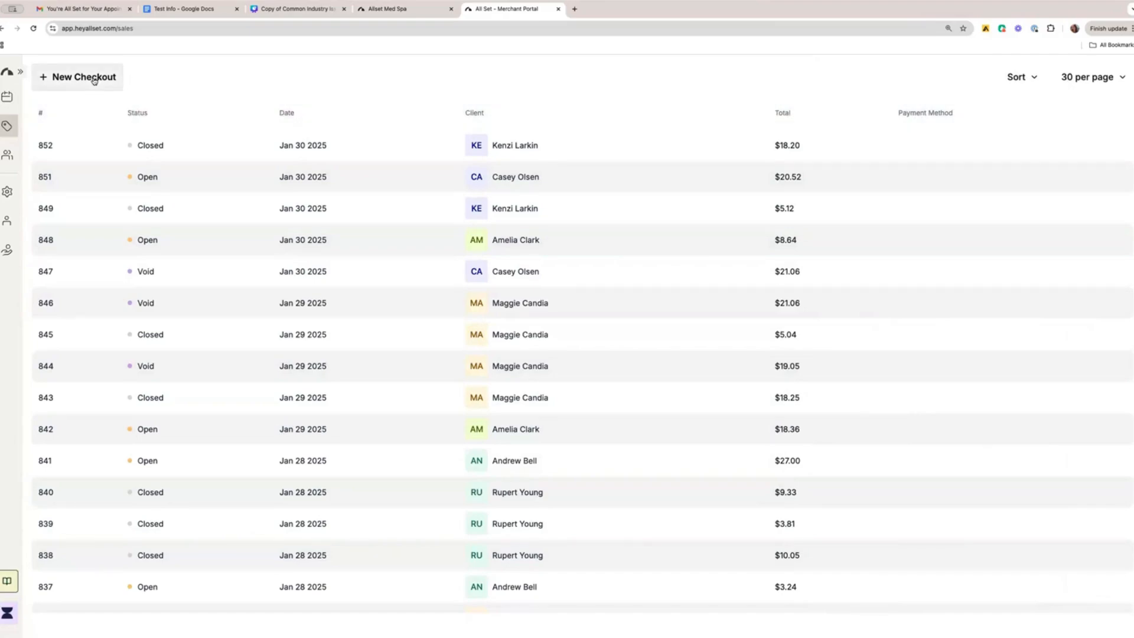
Start a new checkout for the first listed client, view the services that can be added, and close it unsaved.
click(93, 79)
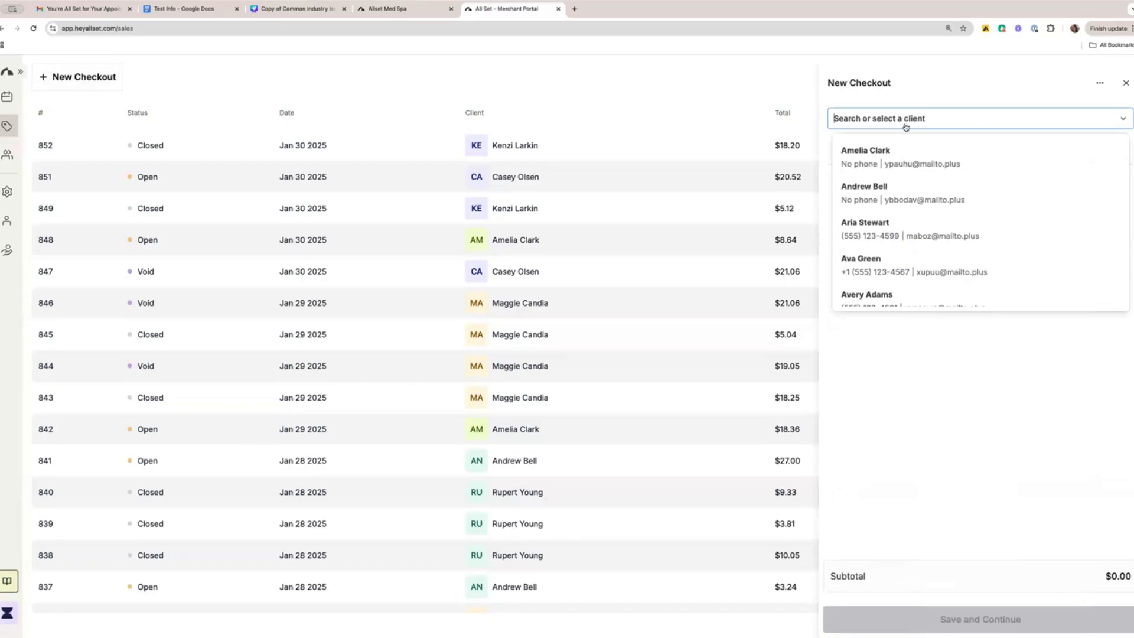
click(931, 158)
click(898, 204)
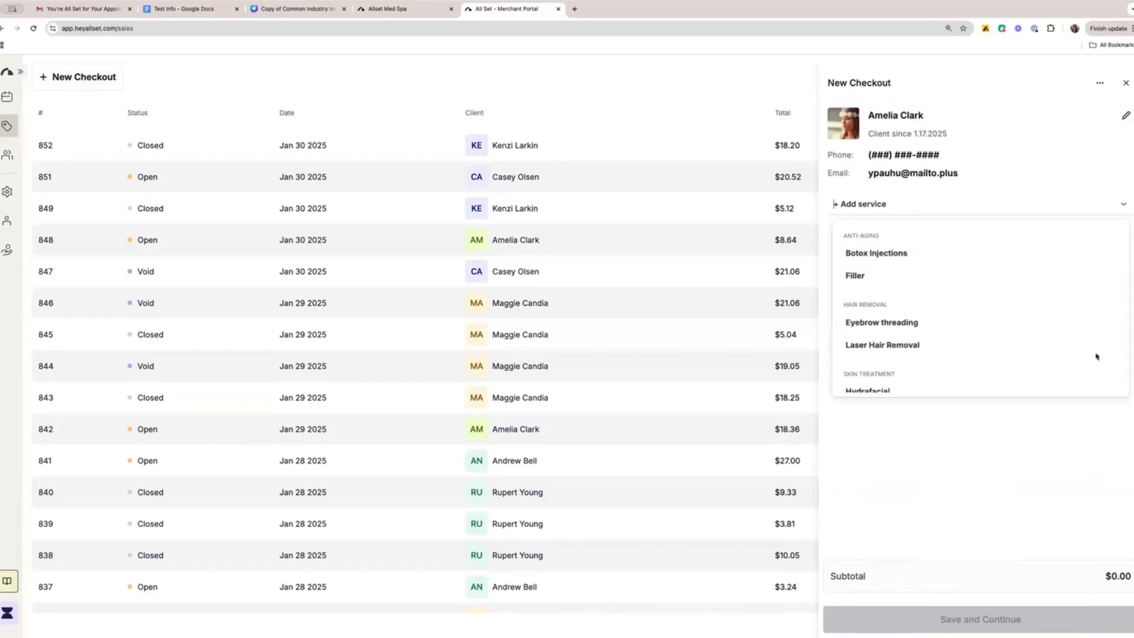
click(1126, 84)
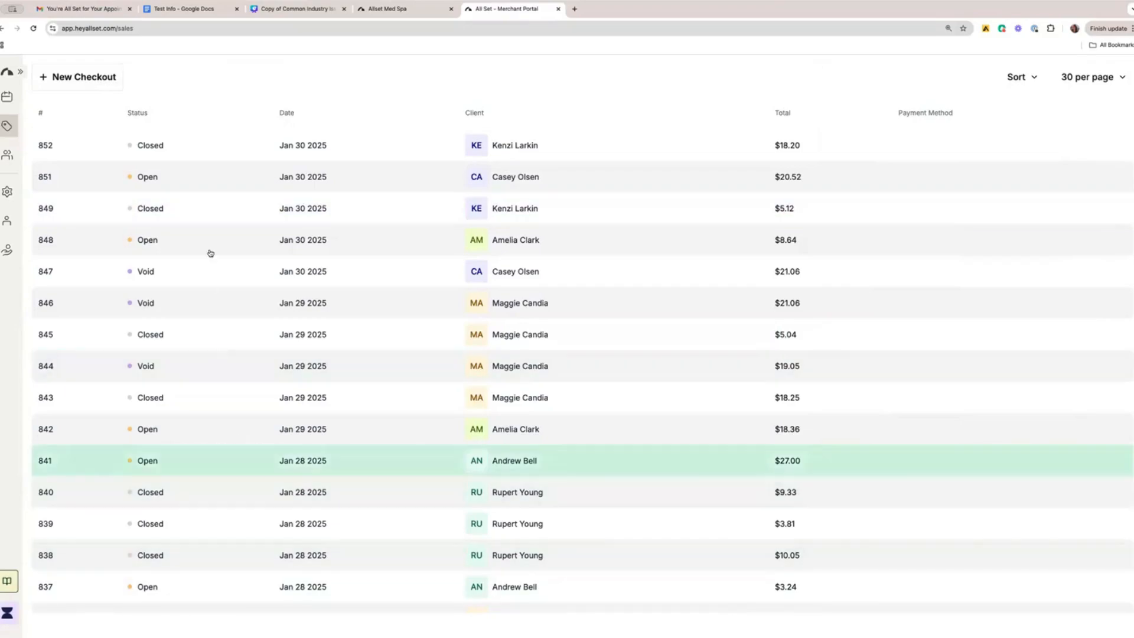
Open the client list and review the contact details, gender and notes of the second listed client.
click(9, 160)
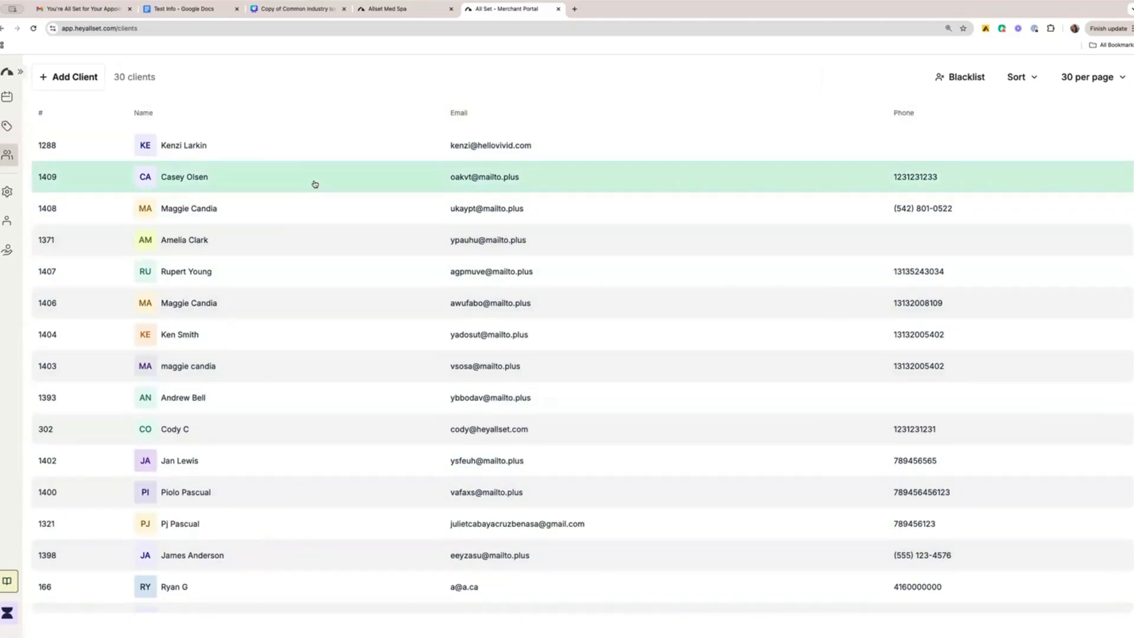
click(314, 184)
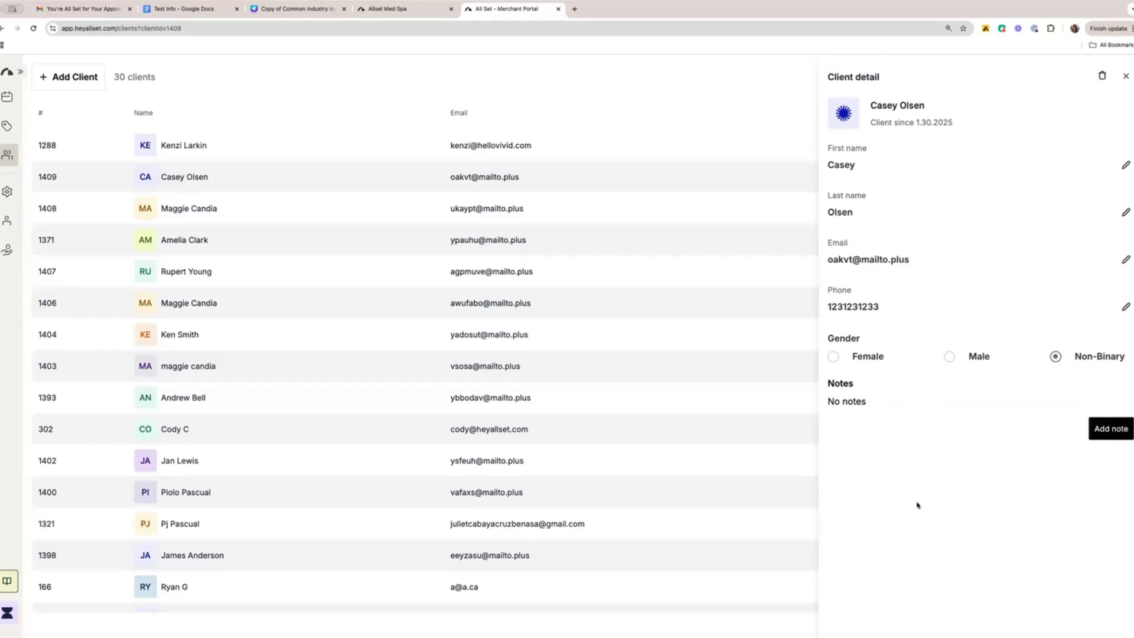
click(1122, 79)
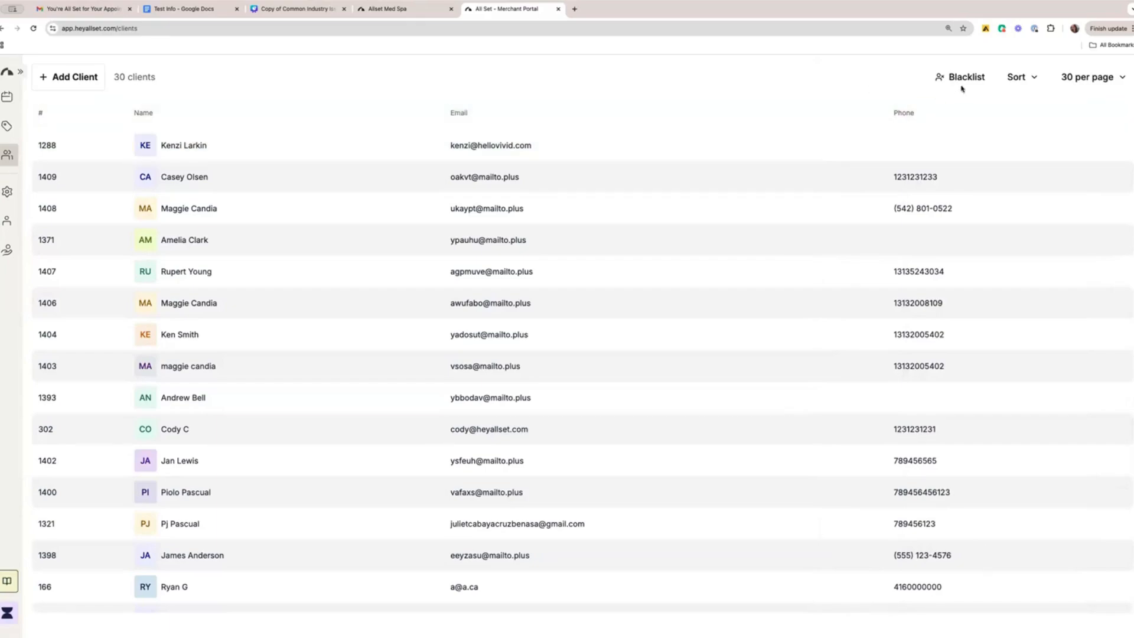
View the blacklist of blocked client emails and browse the client list.
click(967, 77)
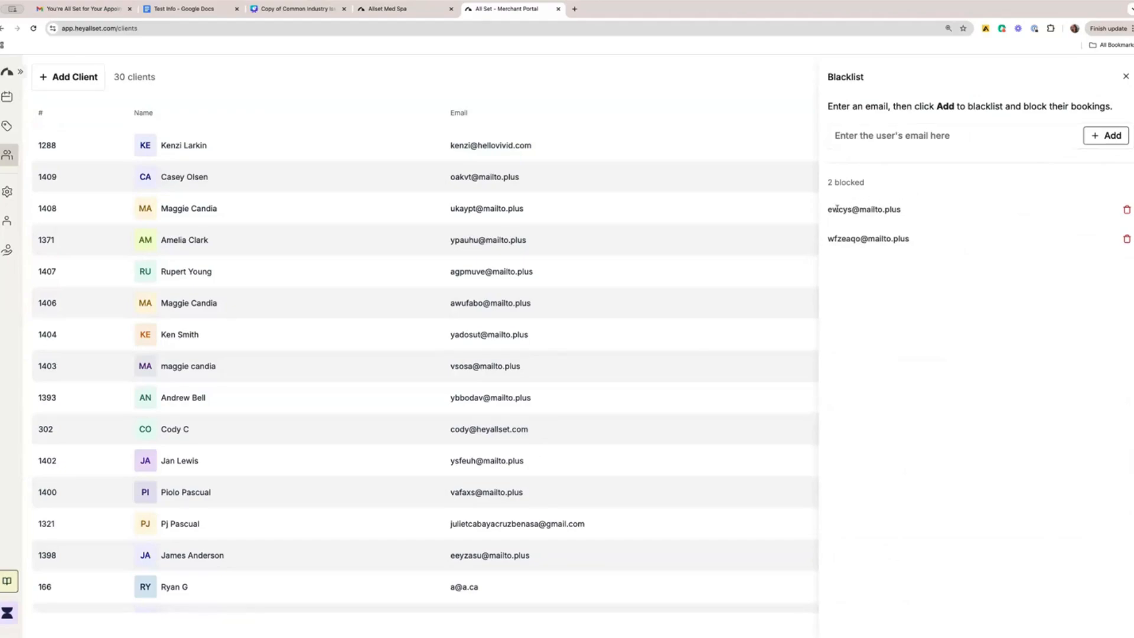
click(1125, 77)
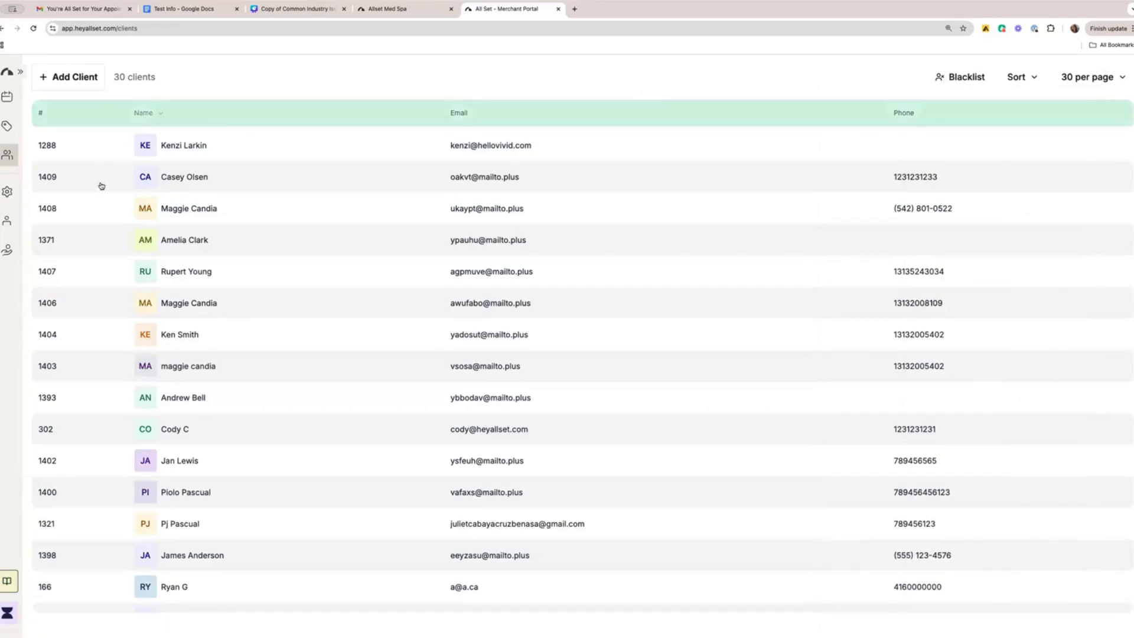
scroll(90, 237, down, 1)
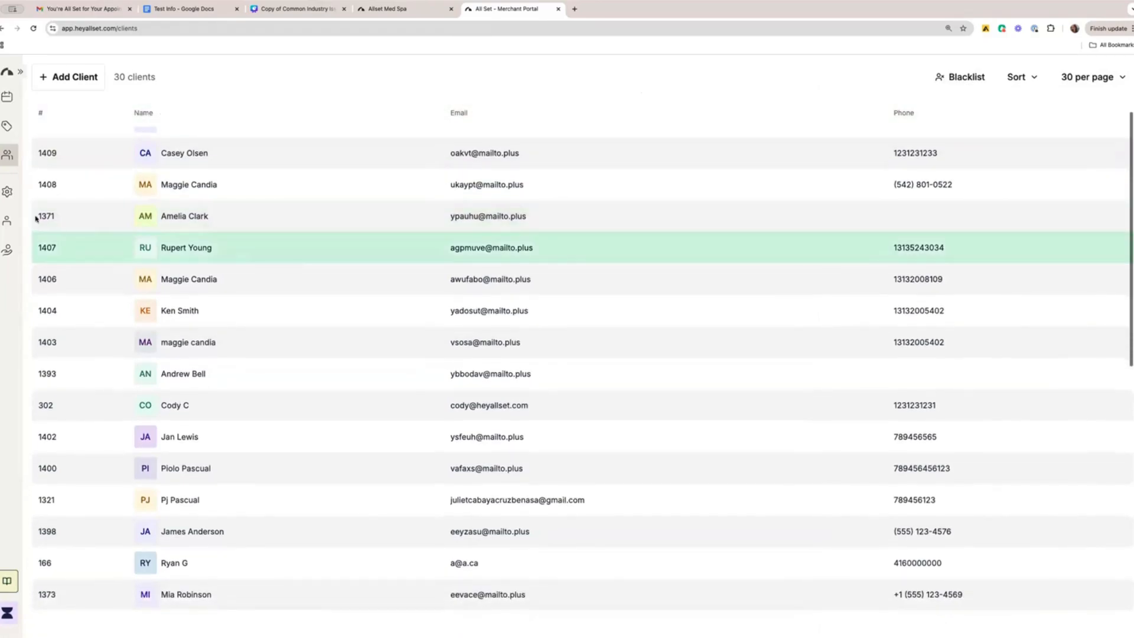
Review the business settings: the business details, the New York location's details and the branding images.
click(7, 191)
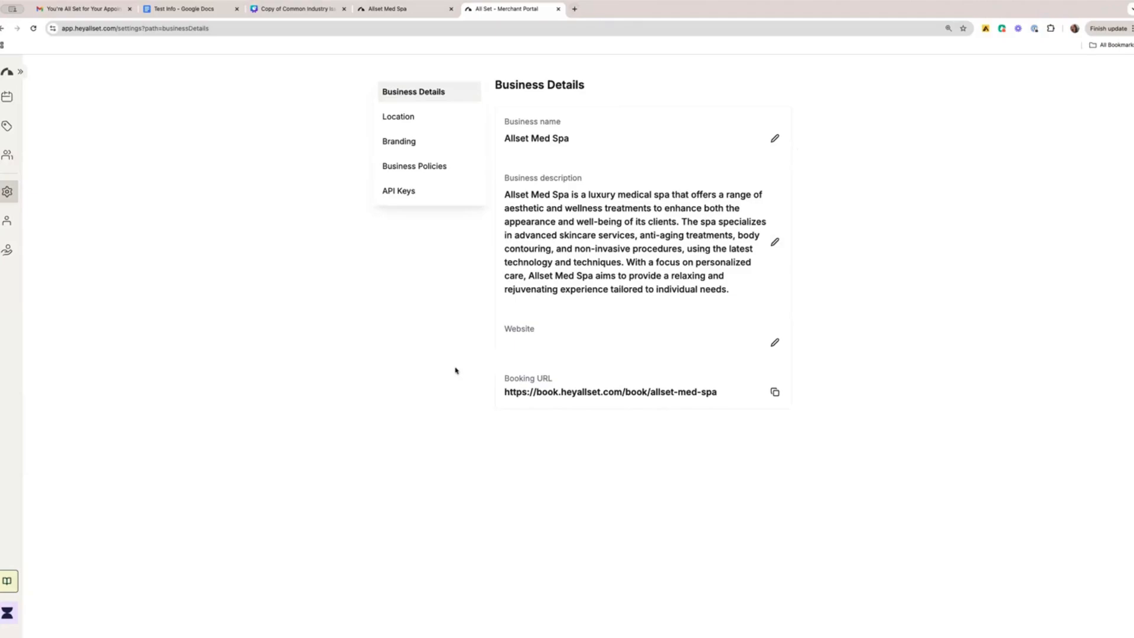
click(405, 116)
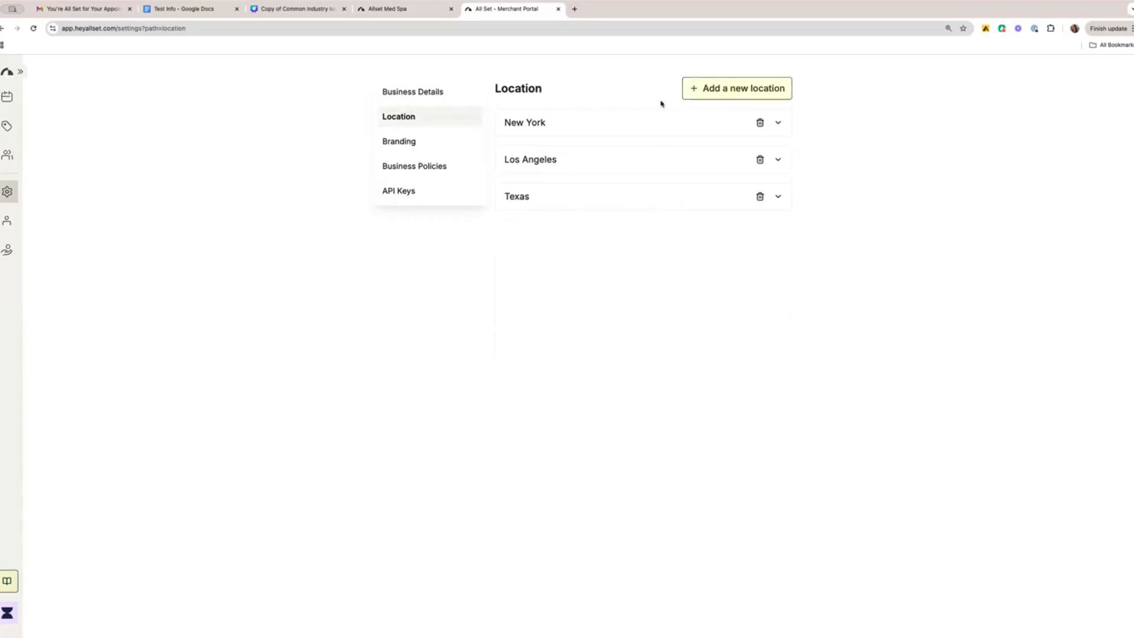
click(612, 121)
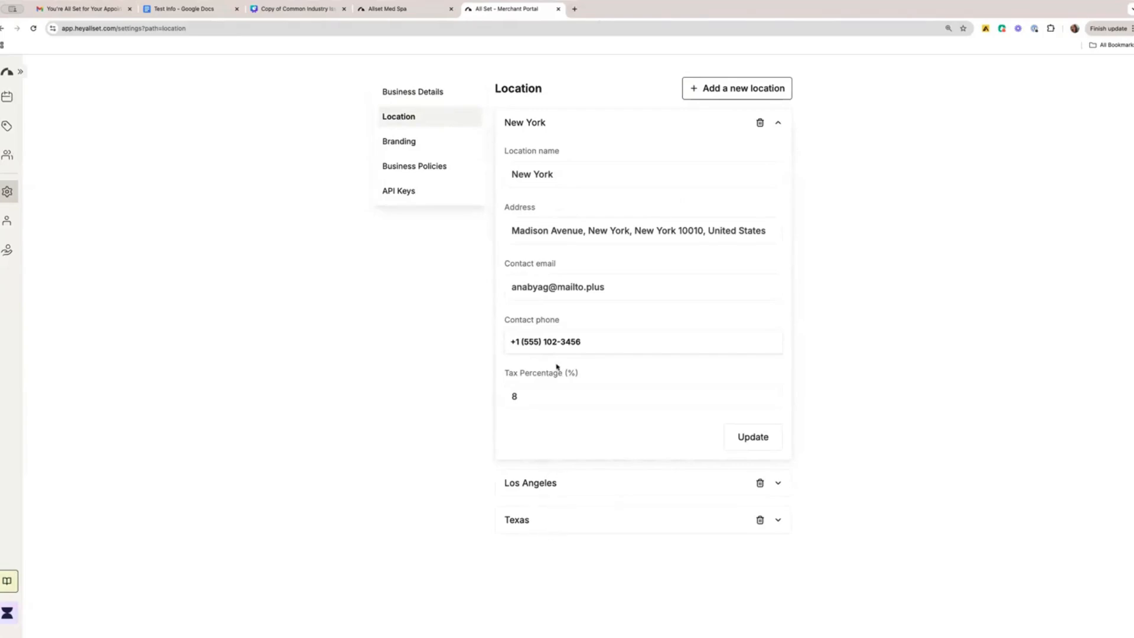
click(418, 140)
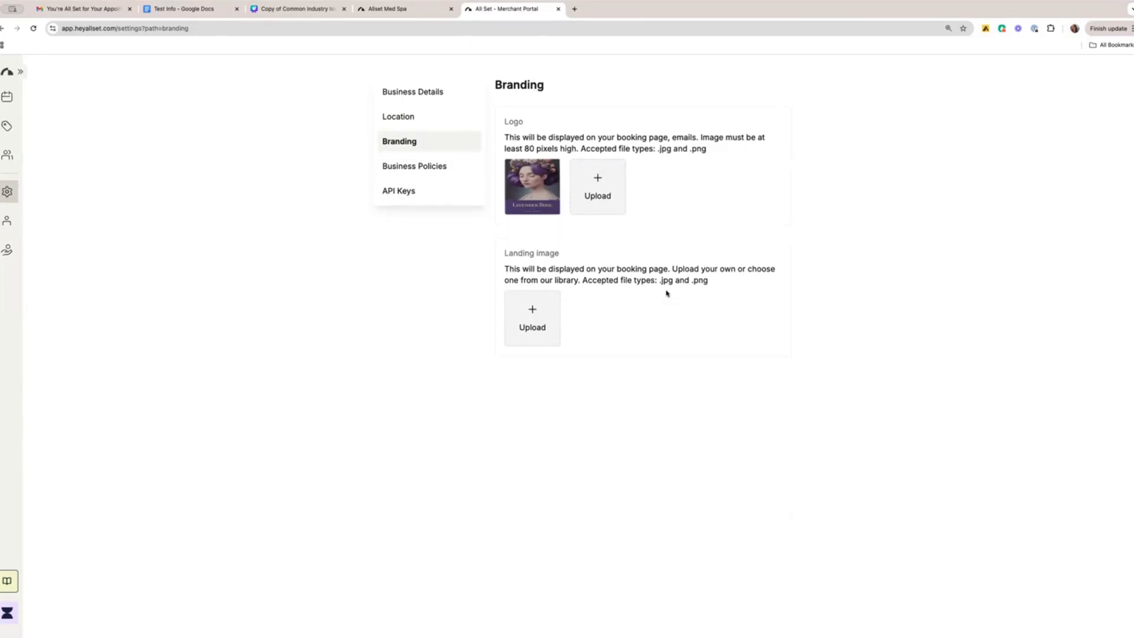
Toggle the credit card requirement for booking on and back off in the business policies, and look through the remaining policies.
click(436, 174)
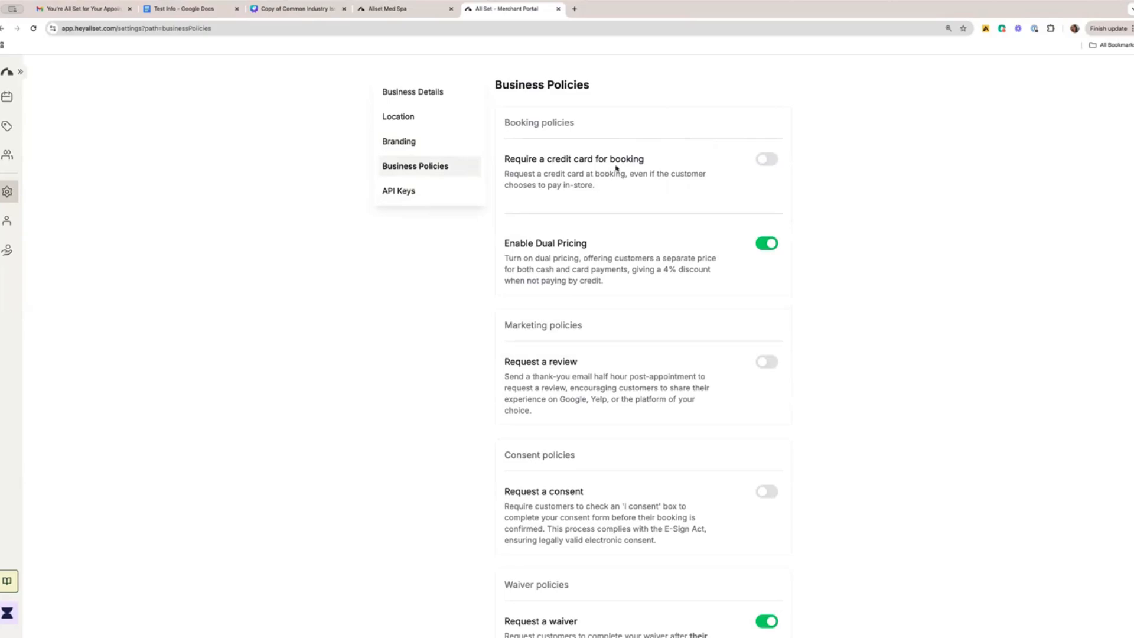
click(768, 161)
click(764, 159)
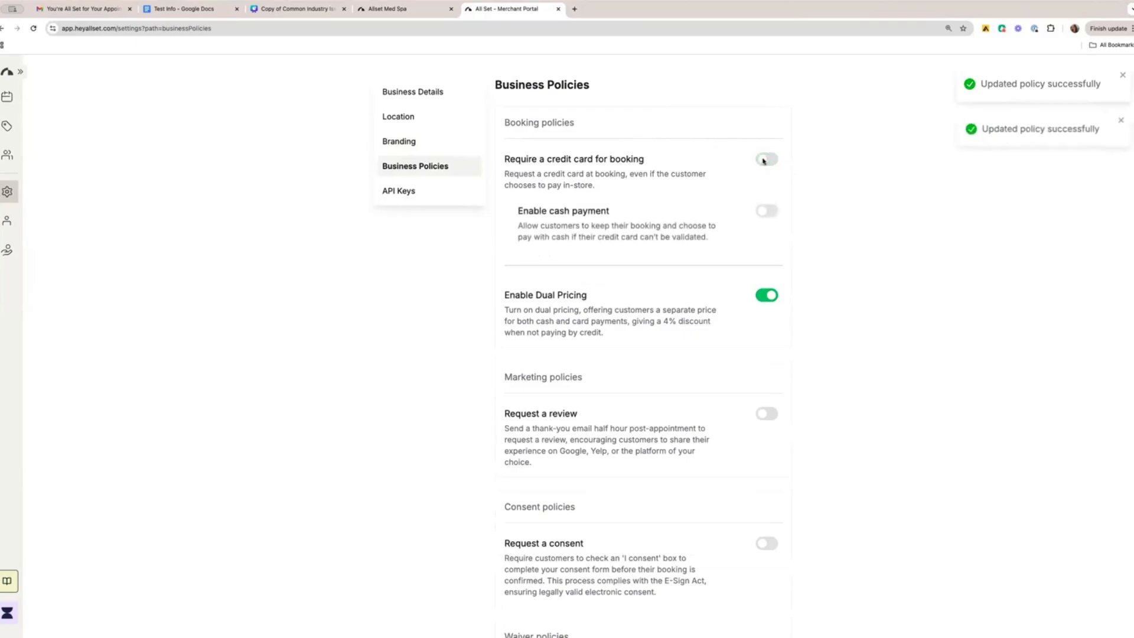
click(758, 164)
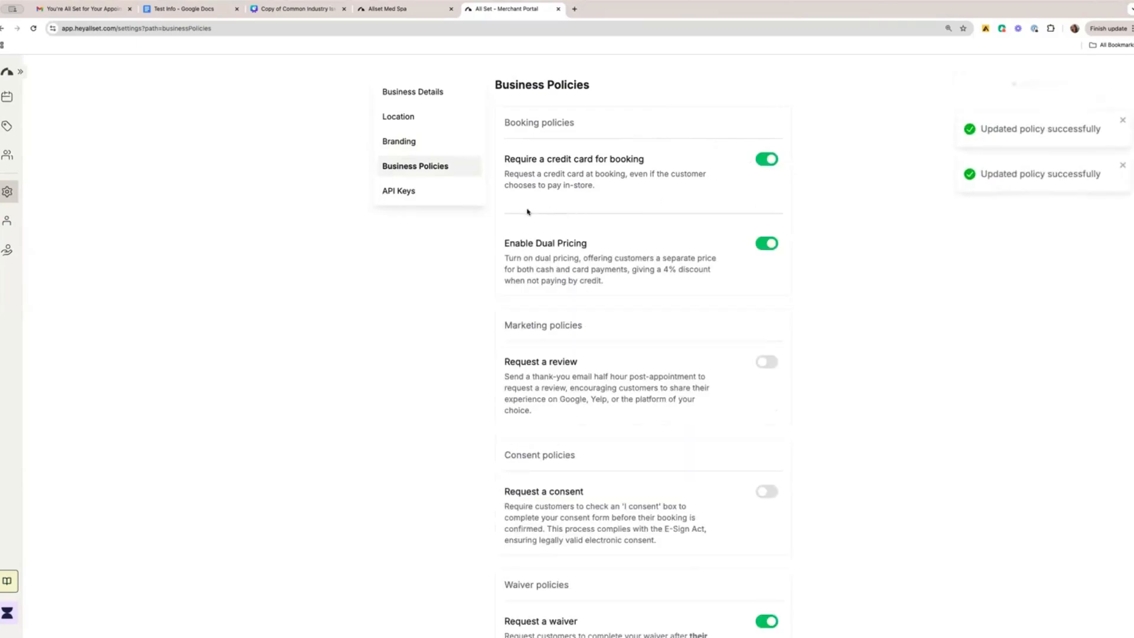
click(767, 159)
scroll(793, 207, down, 4)
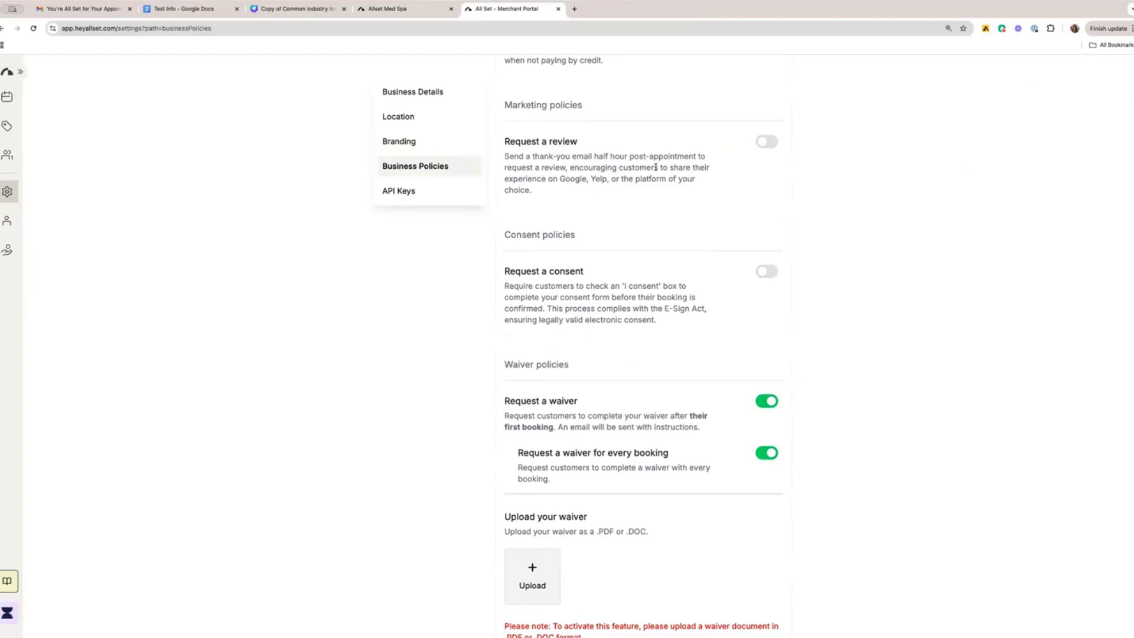
scroll(655, 167, down, 1)
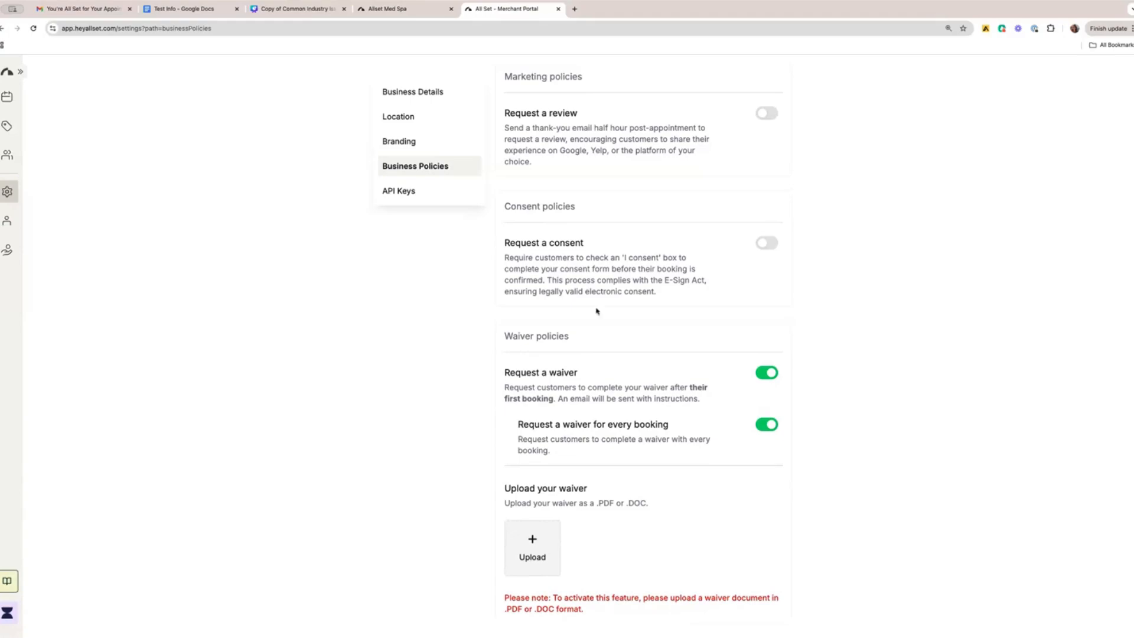
Set the second listed staff member's end time to 3:00 PM for Jan 30, 2025 only, and view that day's calendar.
click(7, 222)
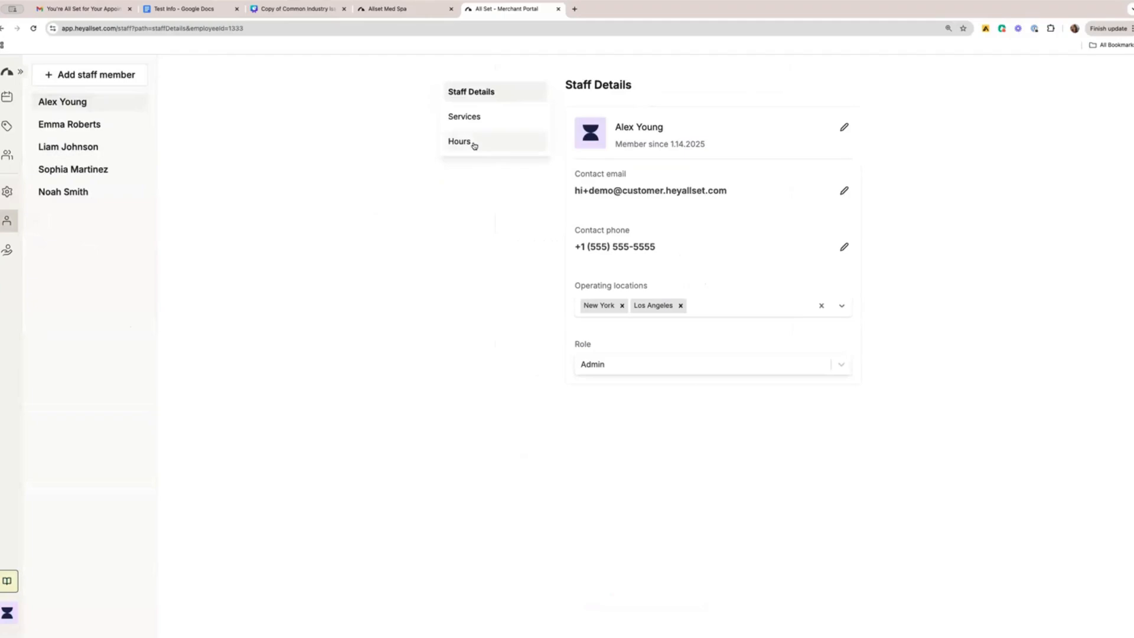
click(105, 126)
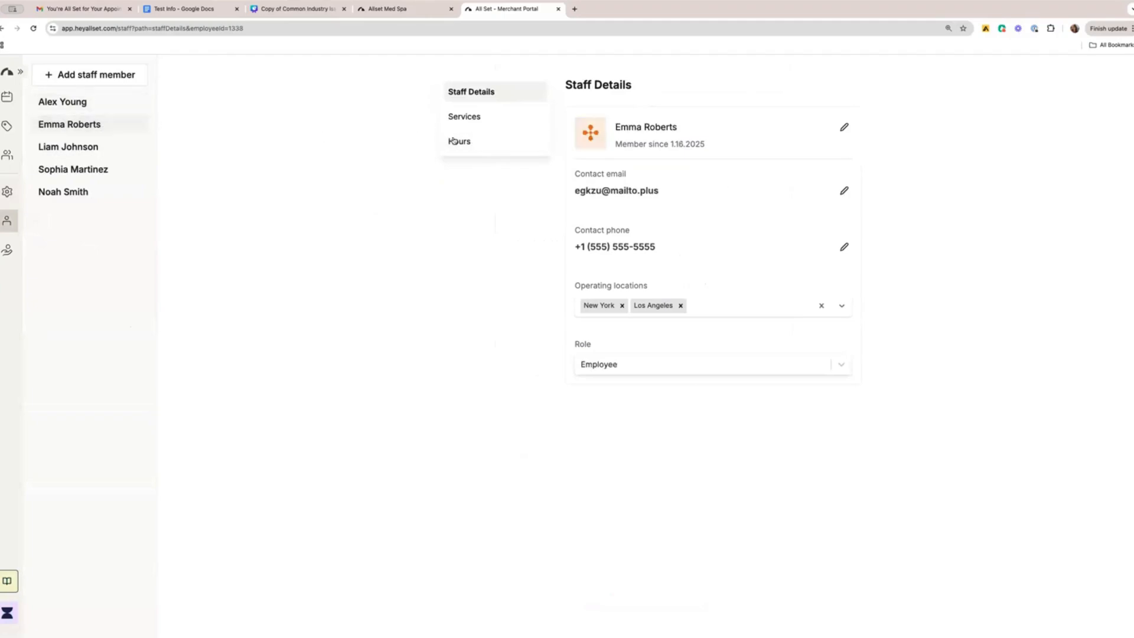
click(490, 148)
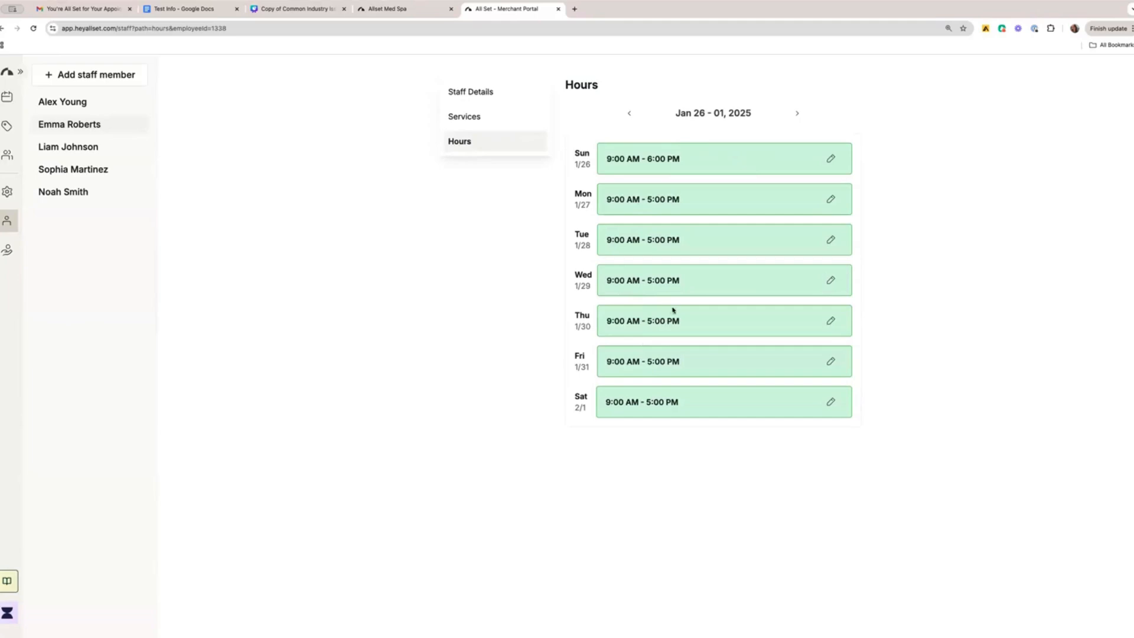
click(831, 324)
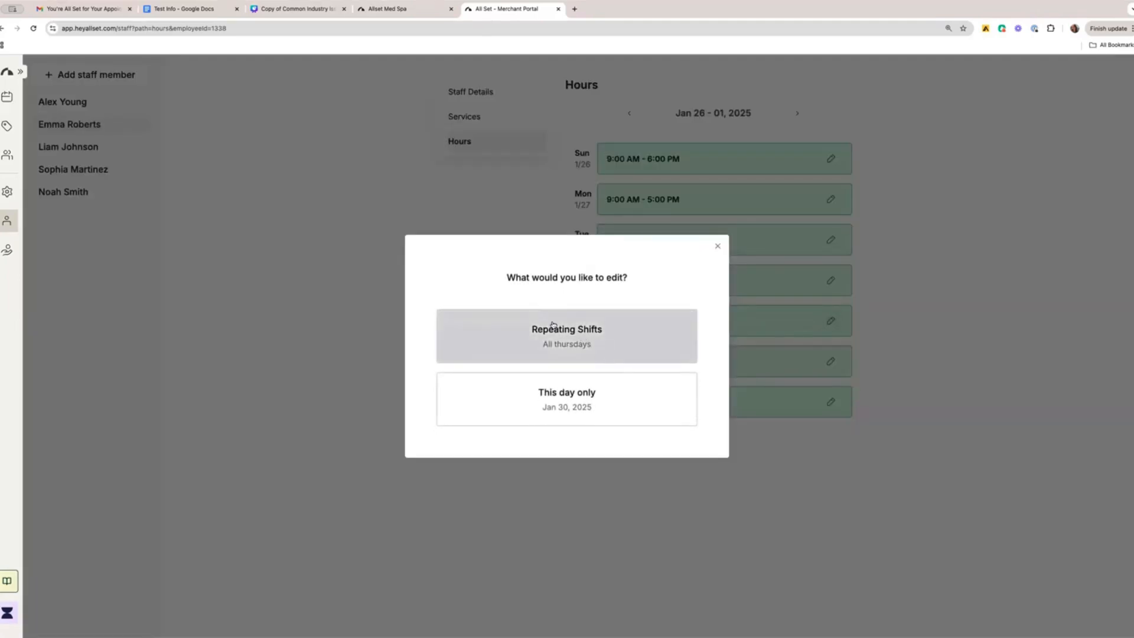
click(567, 406)
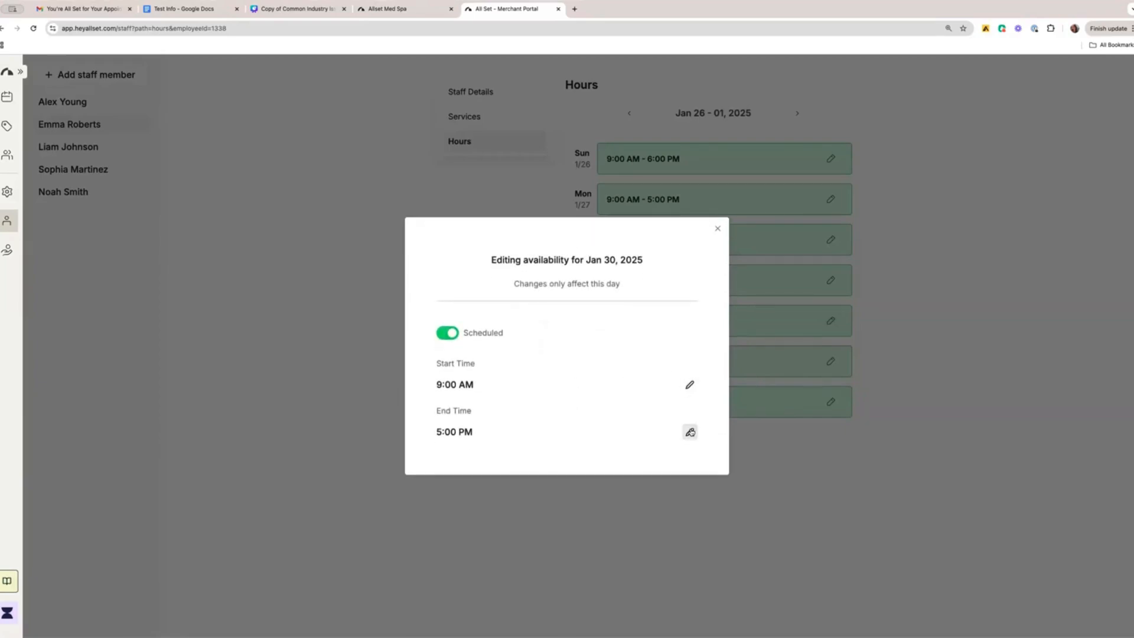
click(689, 432)
scroll(455, 538, up, 5)
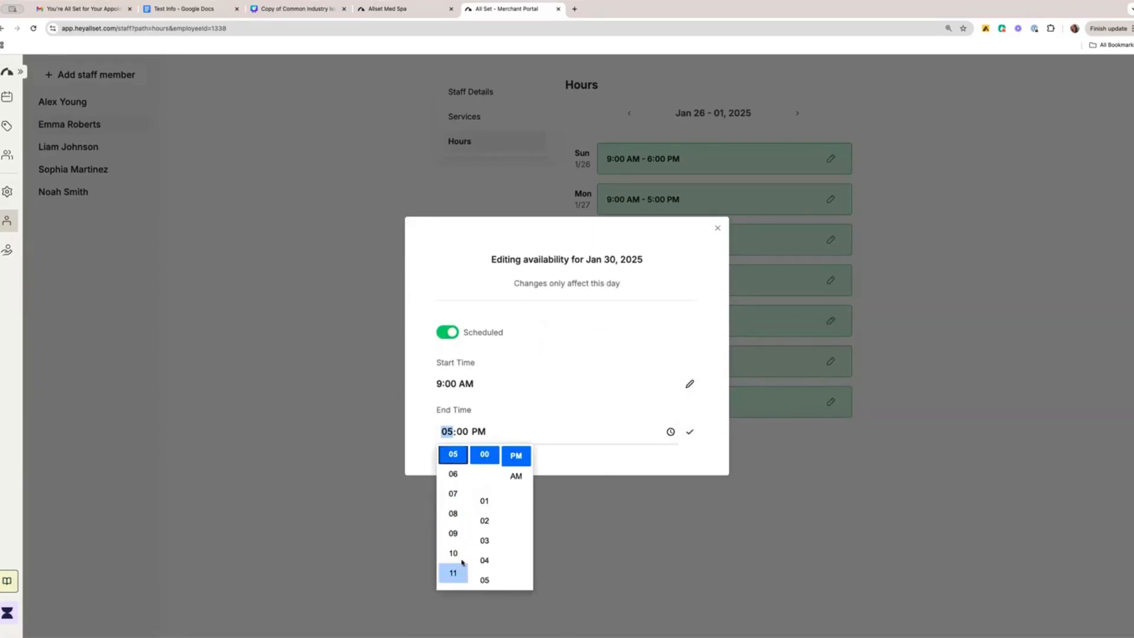
click(459, 554)
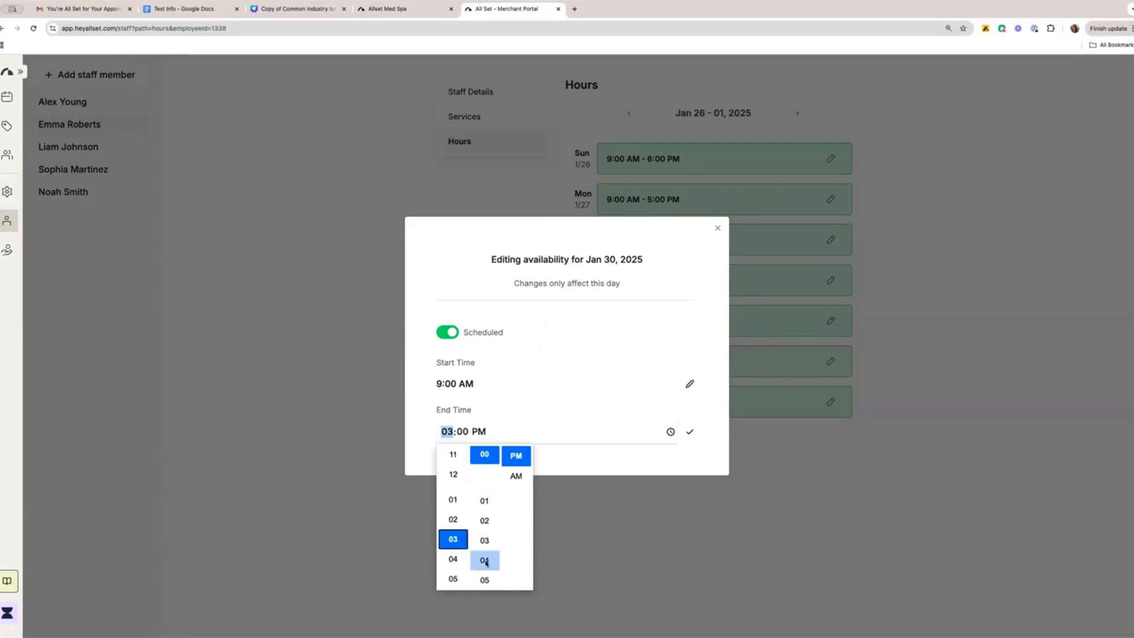
scroll(484, 558, up, 3)
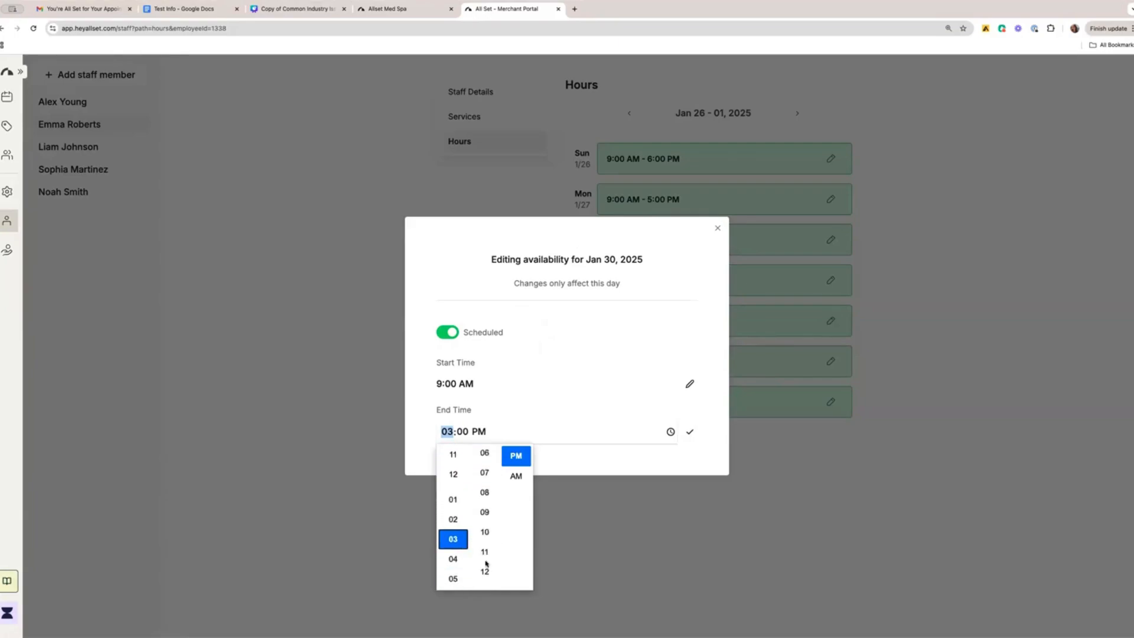
click(591, 459)
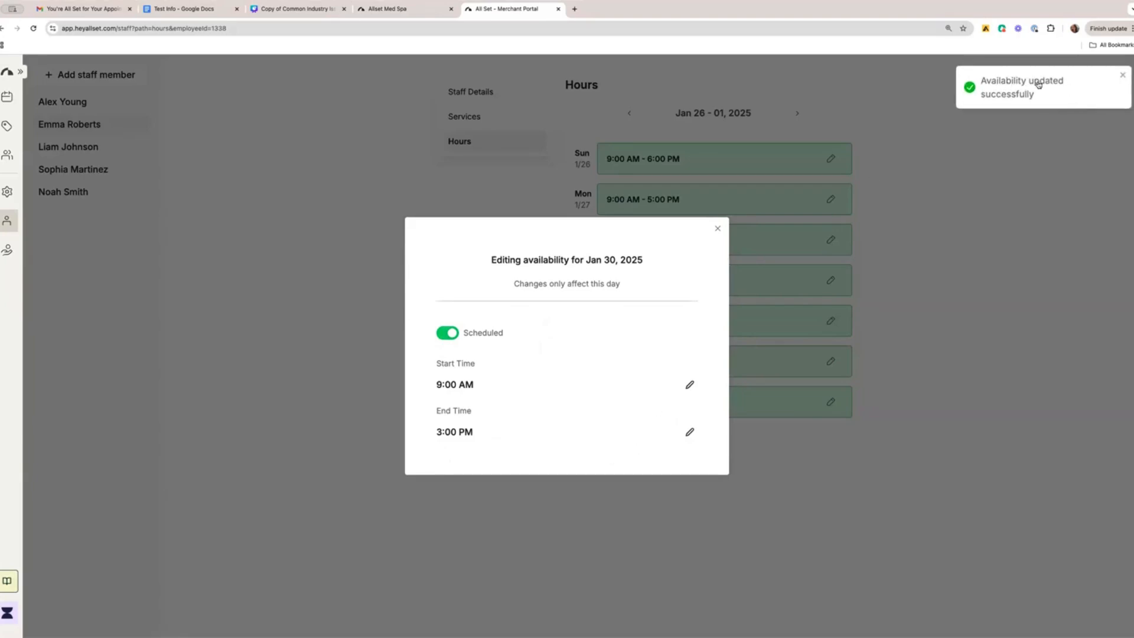
click(715, 229)
click(5, 100)
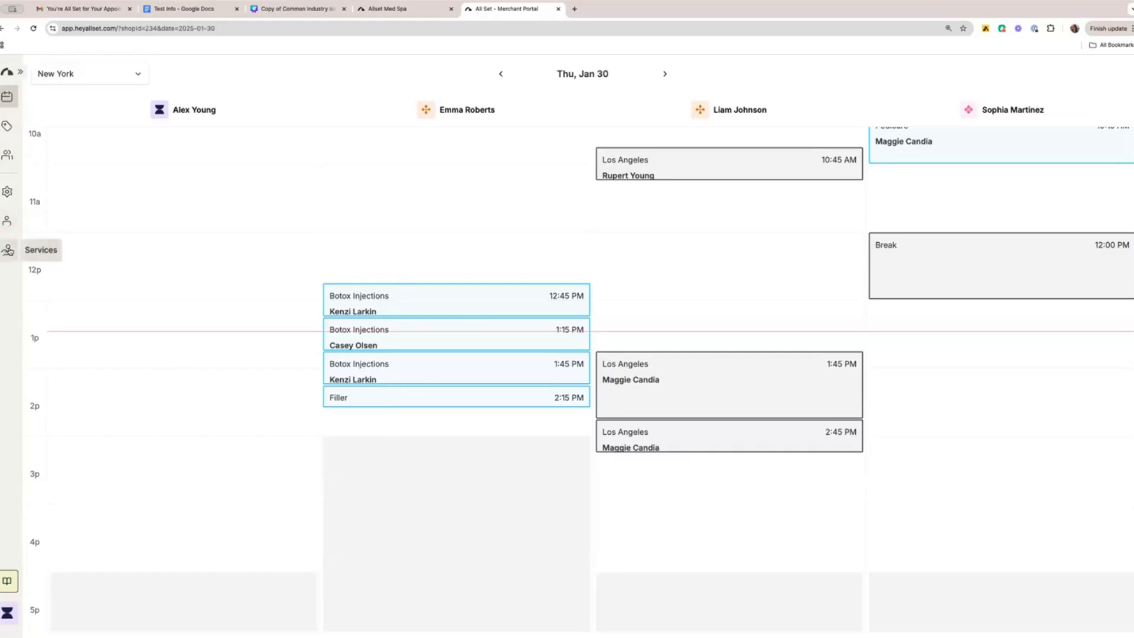
View the Botox Injections service settings, and browse the merchant account setup guide before closing it.
click(7, 249)
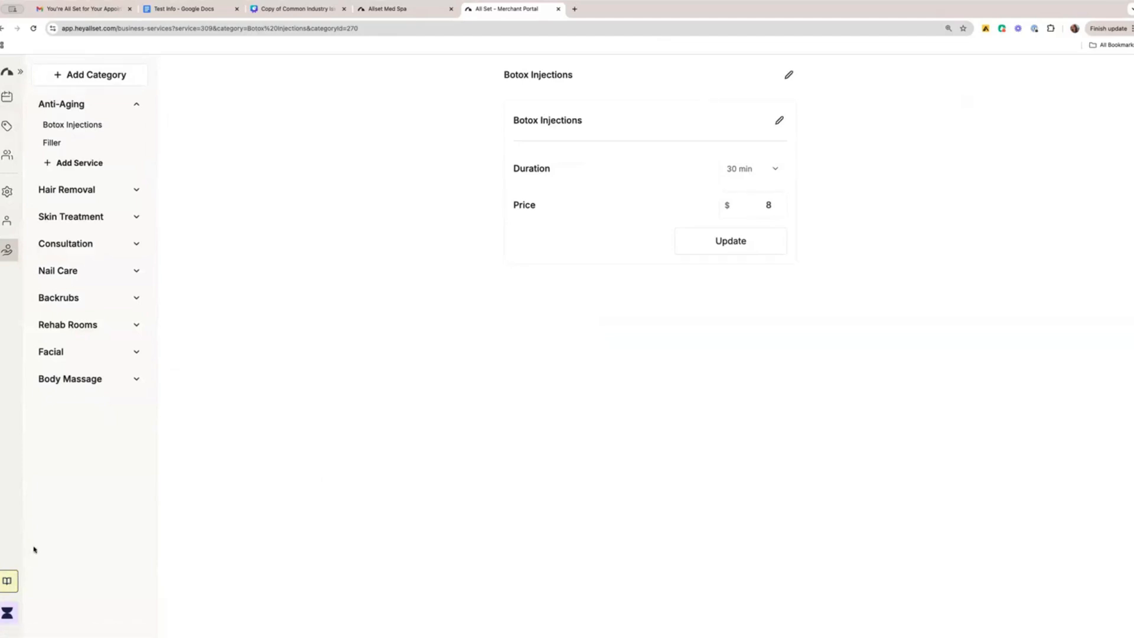
click(7, 585)
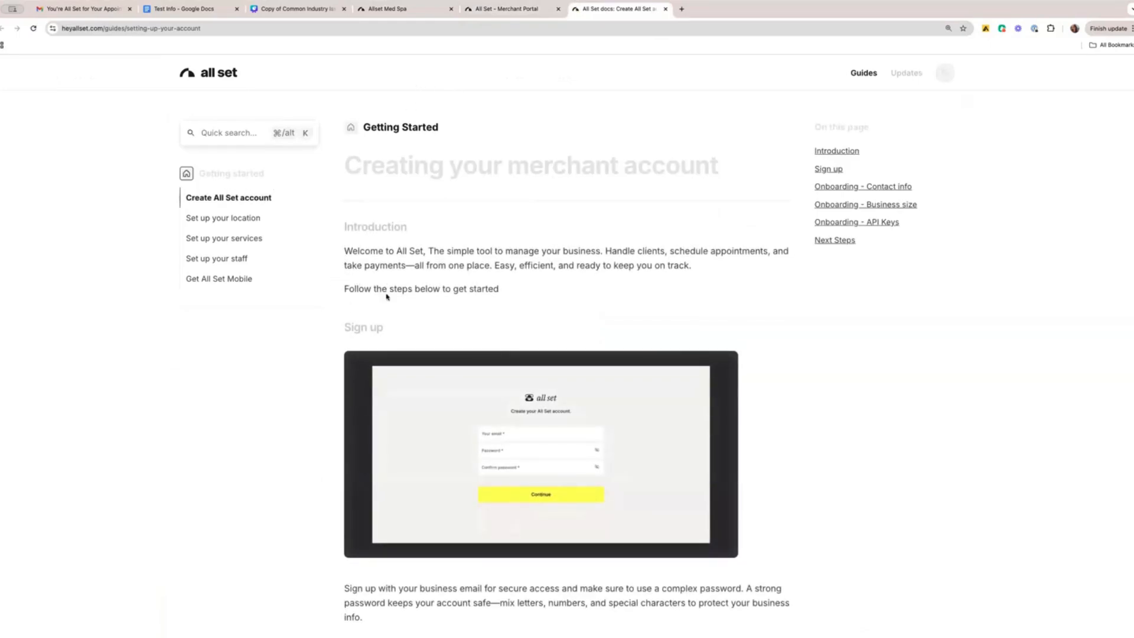
scroll(387, 300, down, 1)
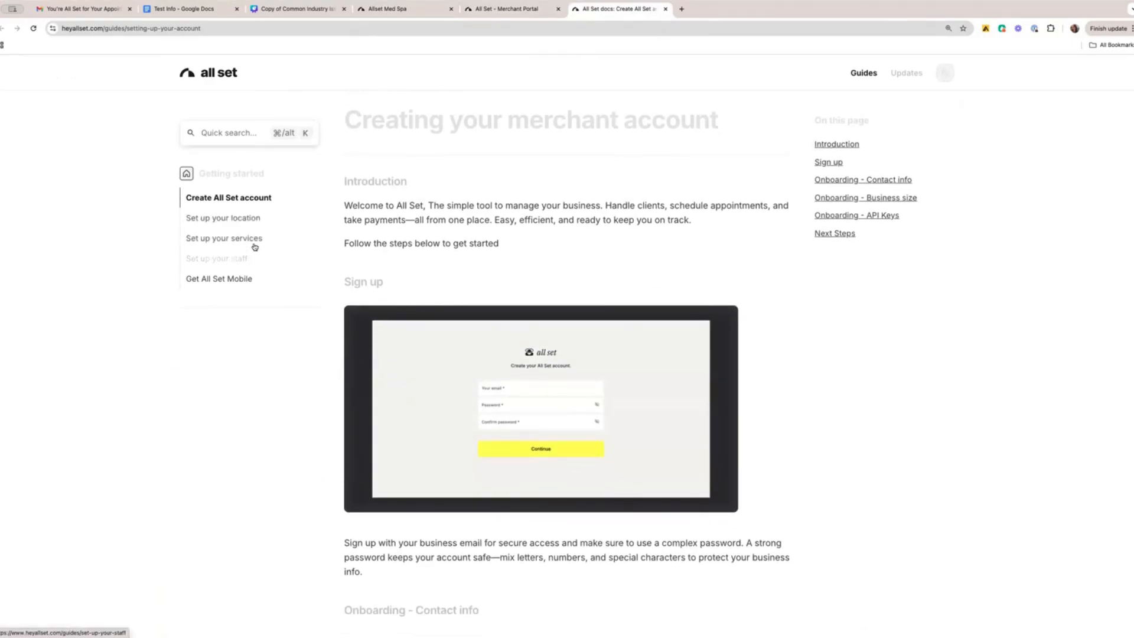
scroll(339, 444, down, 20)
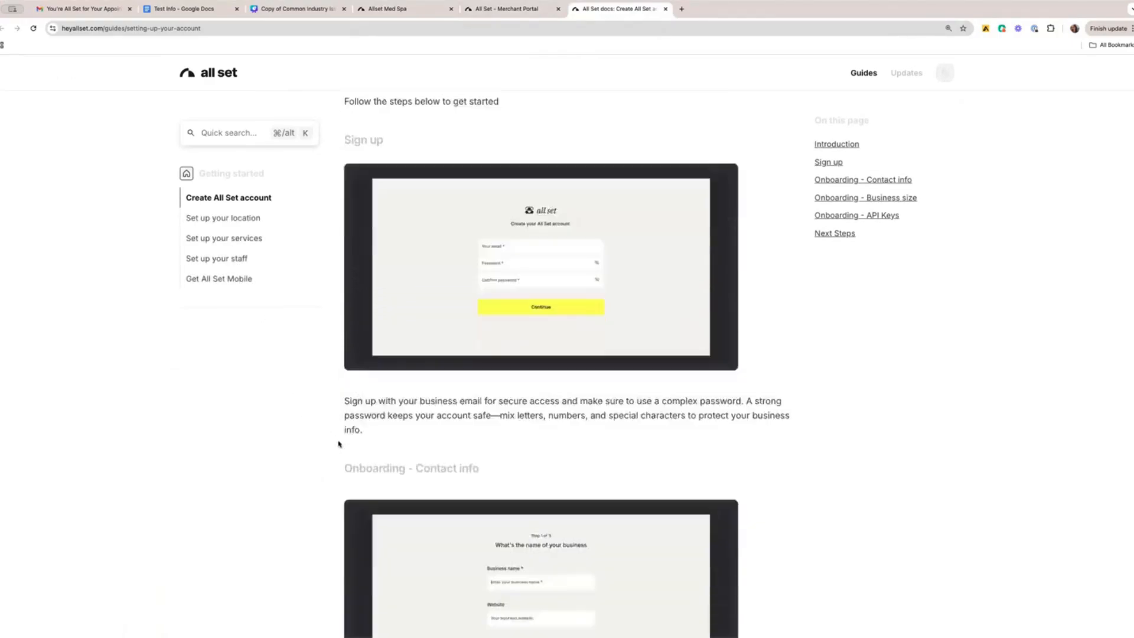
scroll(339, 443, up, 20)
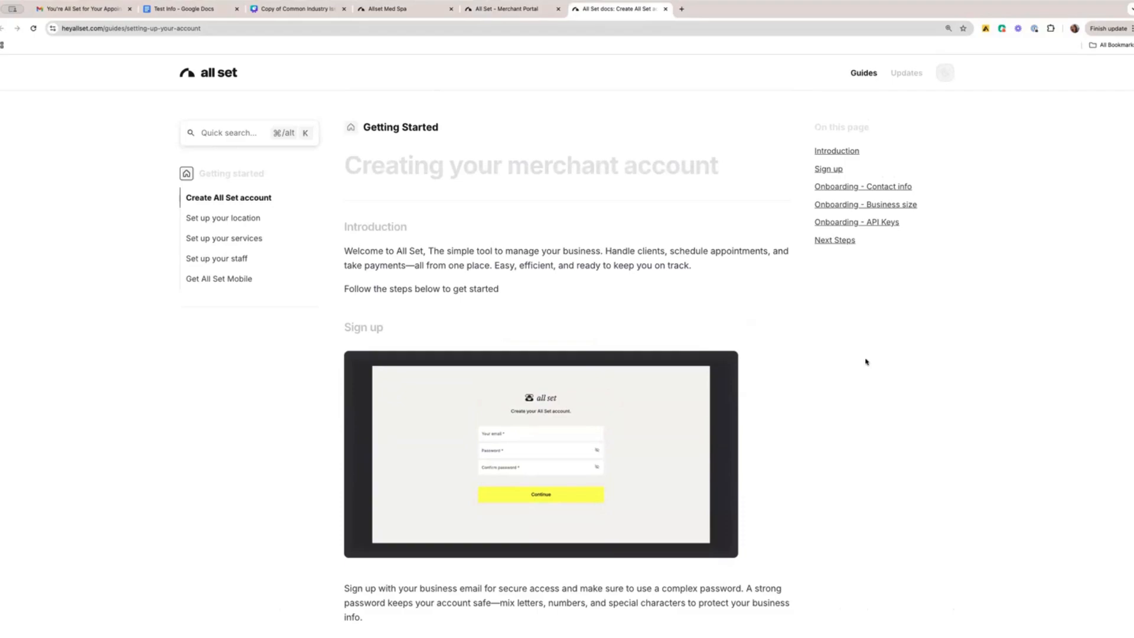
click(665, 8)
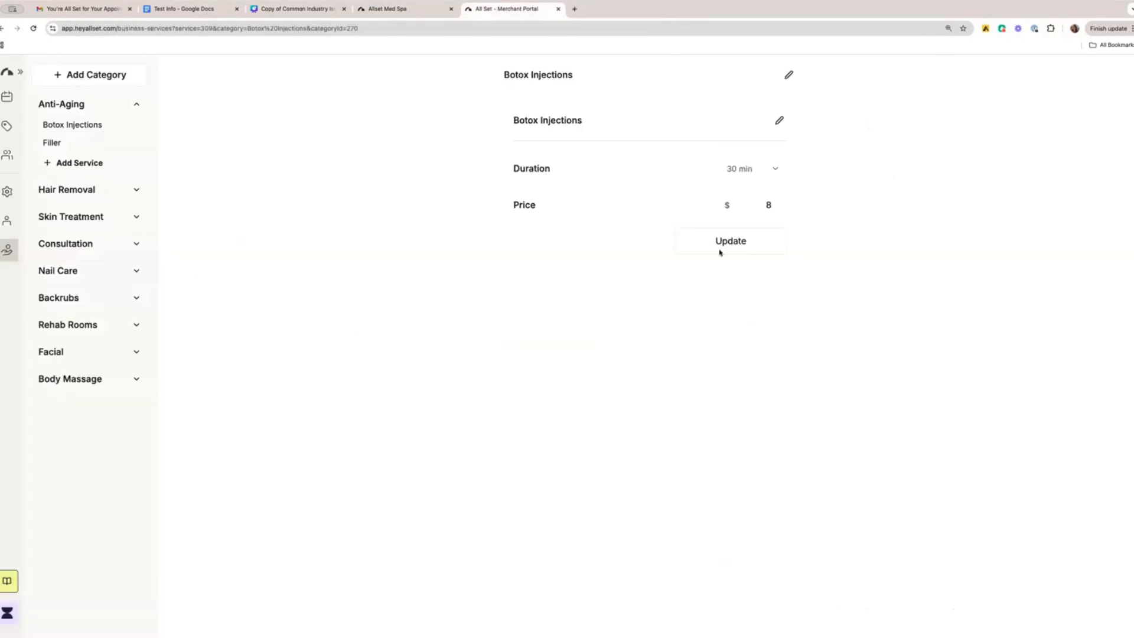